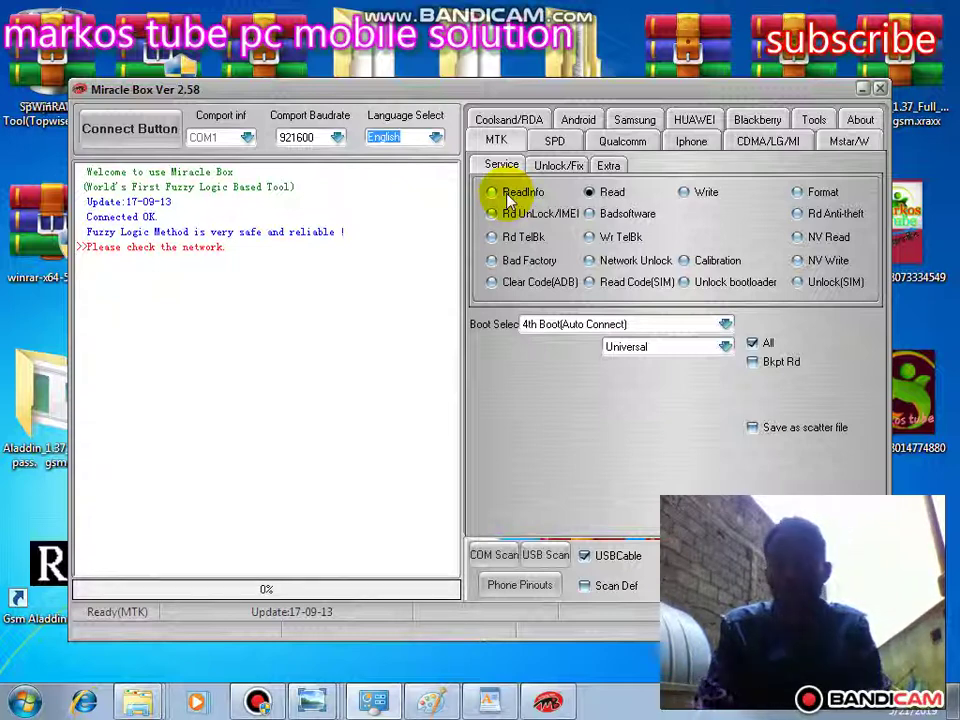
- Select Rd UnLock/IMEI as the MTK operation, with the tool window moved left
{"action": "left_click", "coordinate": [490, 194]}
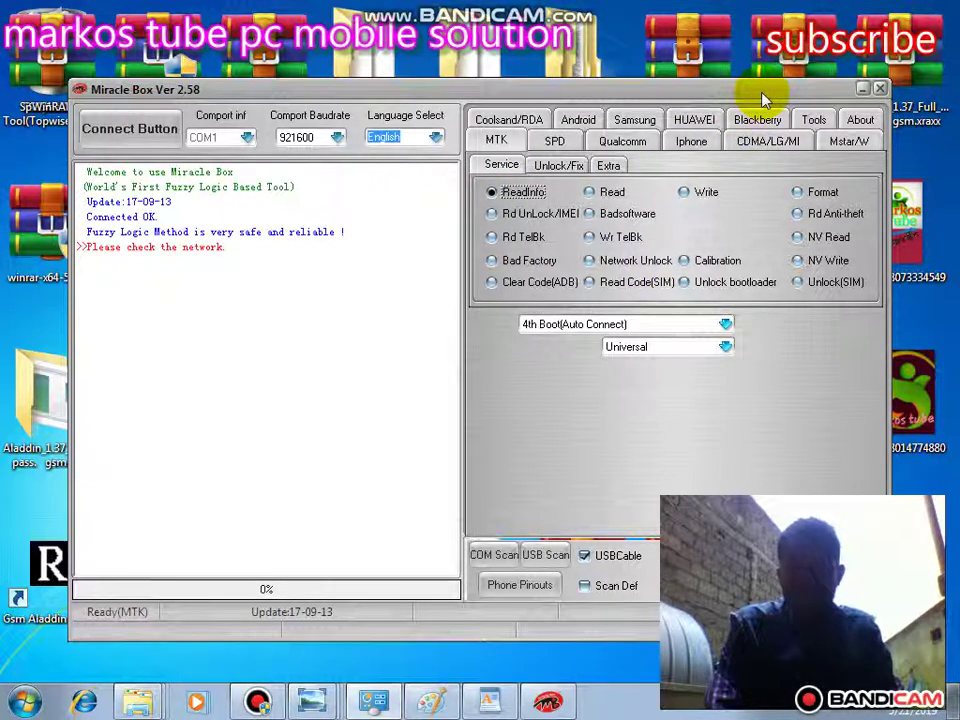
{"action": "left_click_drag", "start_coordinate": [762, 97], "coordinate": [665, 61]}
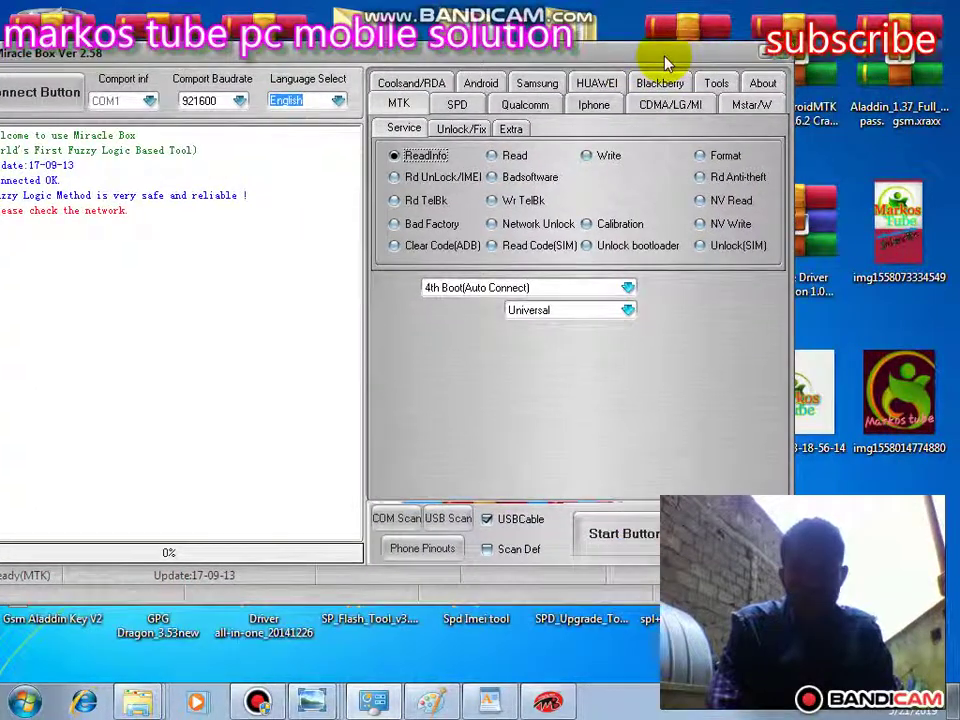
{"action": "left_click", "coordinate": [396, 178]}
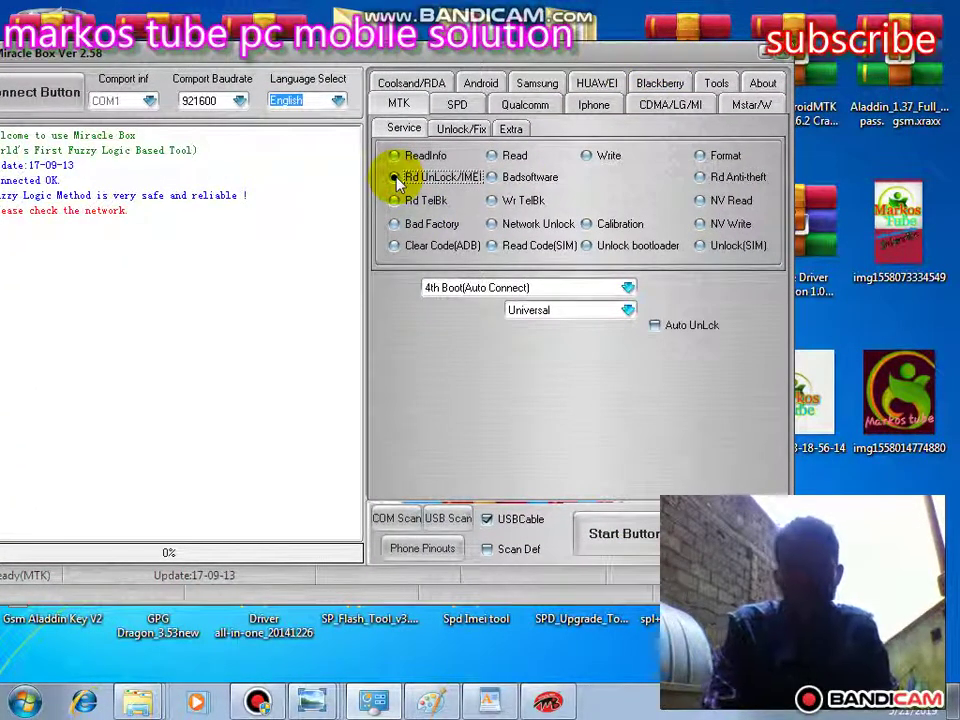
{"action": "left_click_drag", "start_coordinate": [521, 57], "coordinate": [490, 49]}
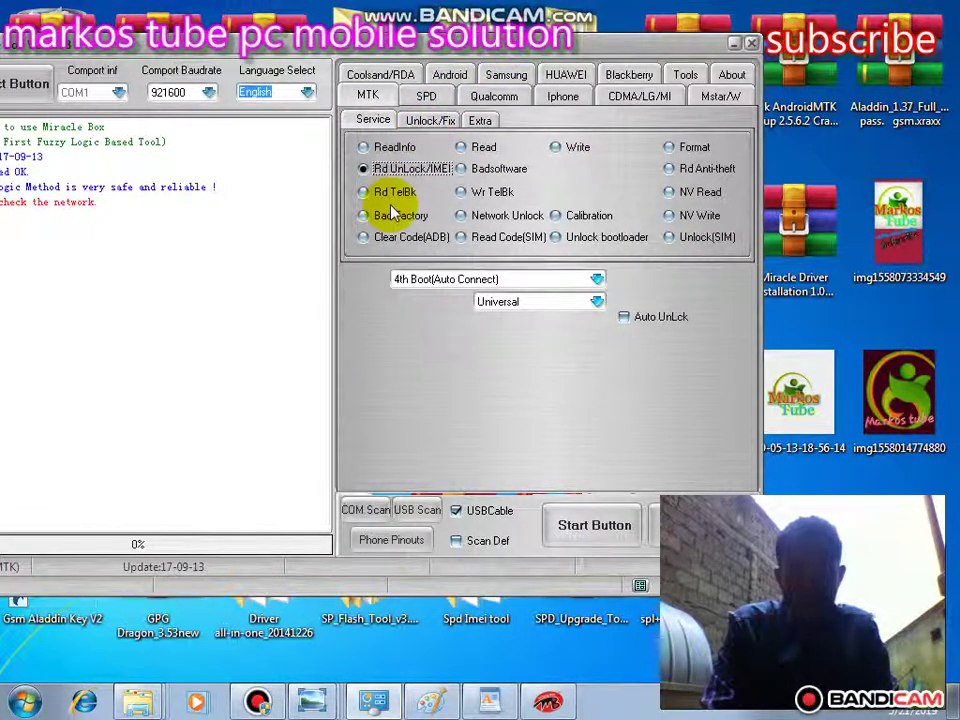
- Start a Read run that waits for USB, then change the MTK operation to Write
{"action": "left_click", "coordinate": [462, 147]}
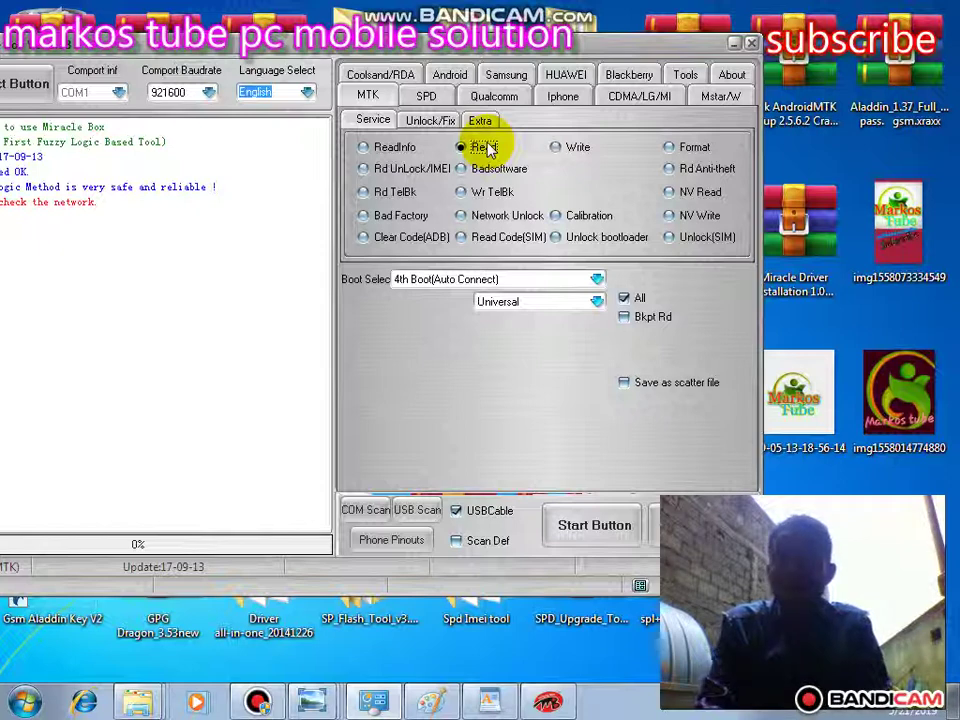
{"action": "left_click", "coordinate": [557, 148]}
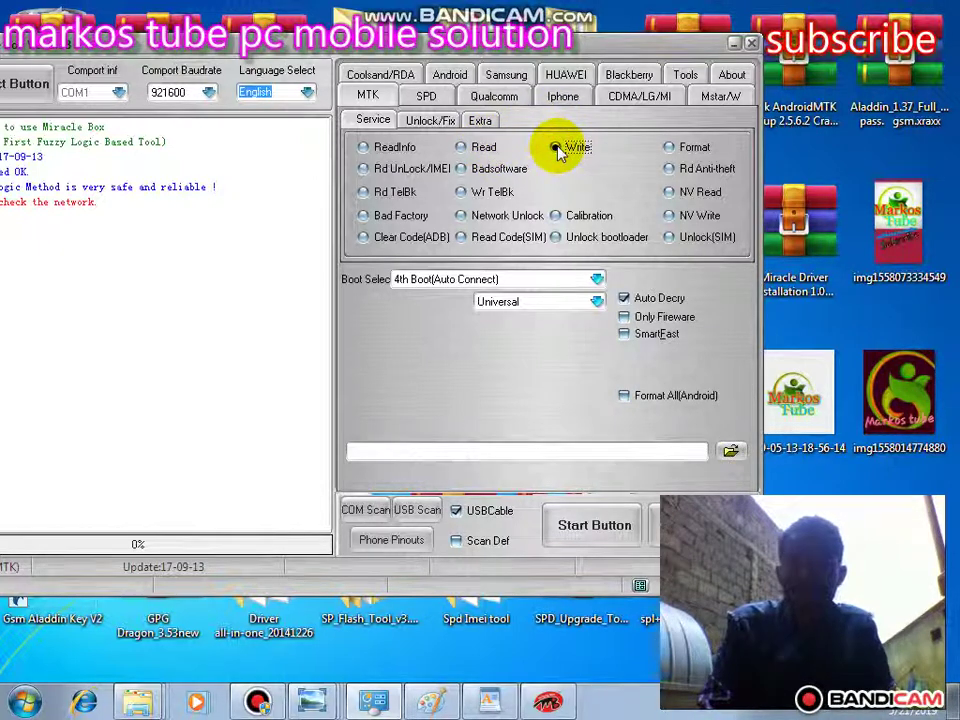
{"action": "left_click", "coordinate": [460, 147]}
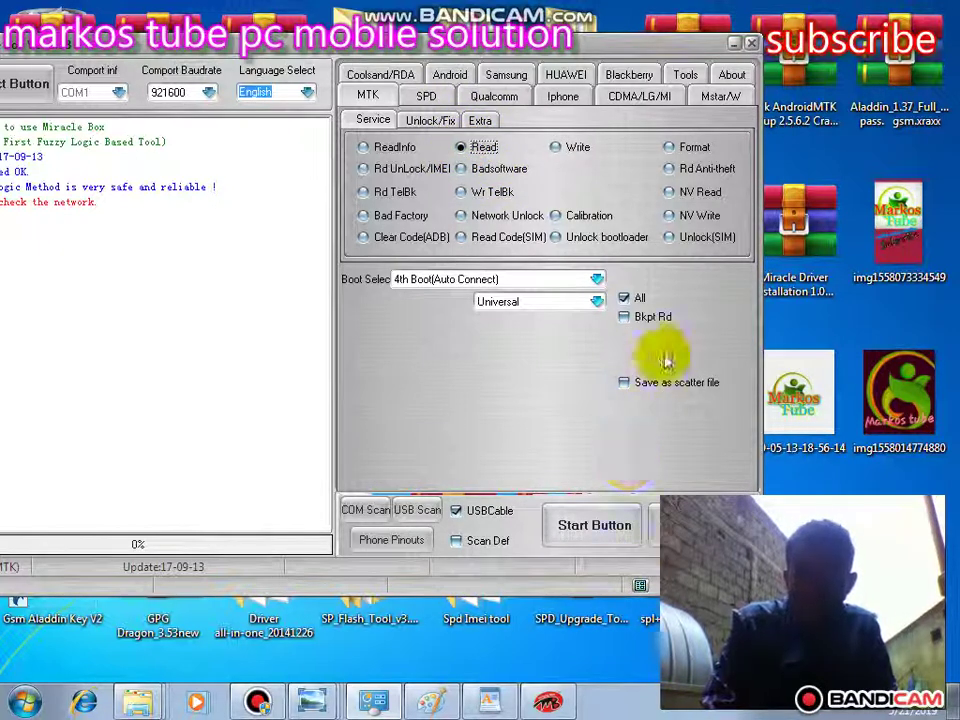
{"action": "left_click", "coordinate": [586, 535]}
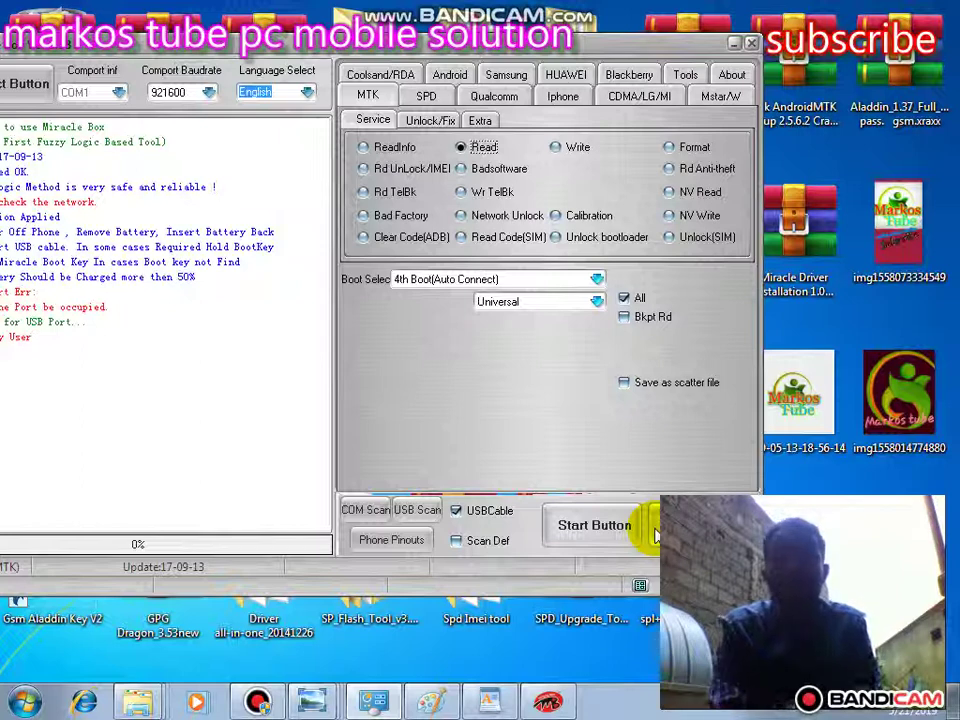
{"action": "left_click", "coordinate": [558, 148]}
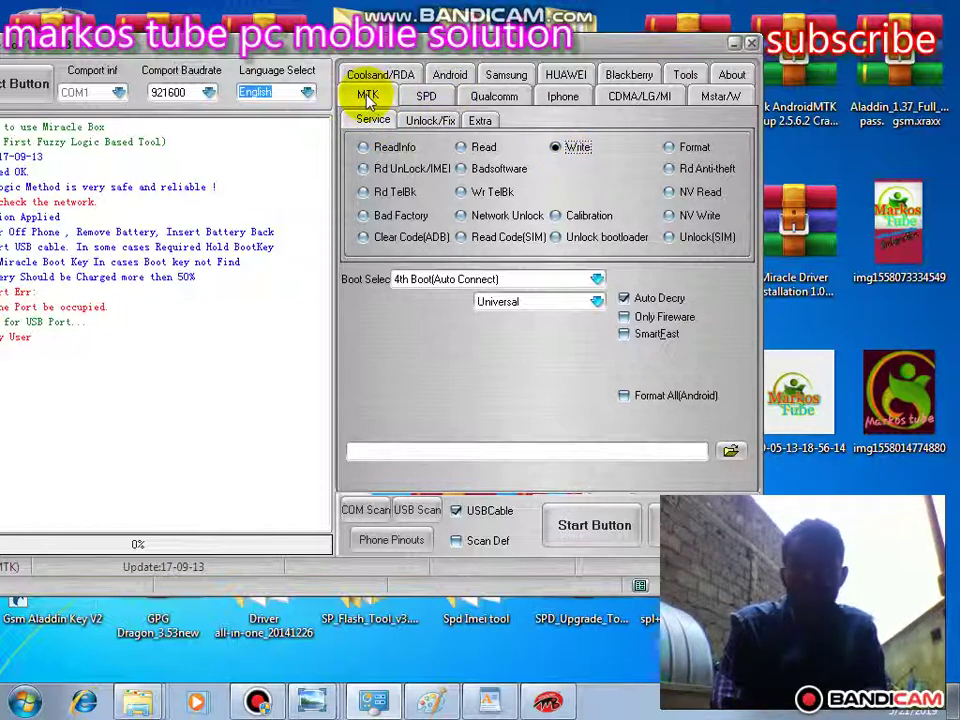
- With Write selected, browse for firmware, checking Desktop, Libraries and drive D:
{"action": "left_click", "coordinate": [556, 146]}
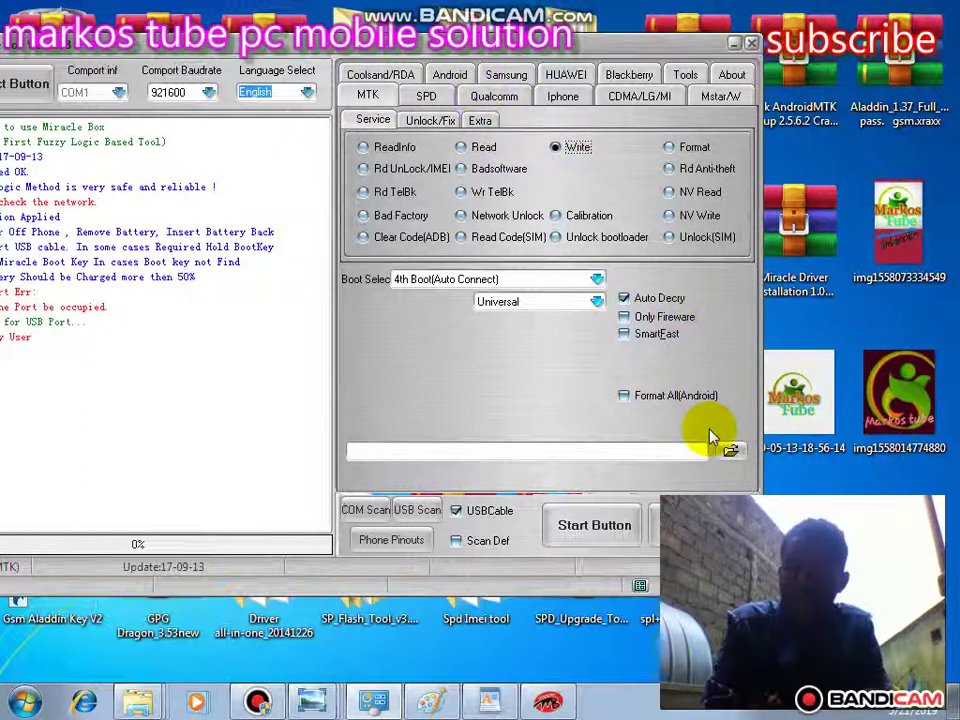
{"action": "left_click", "coordinate": [732, 451]}
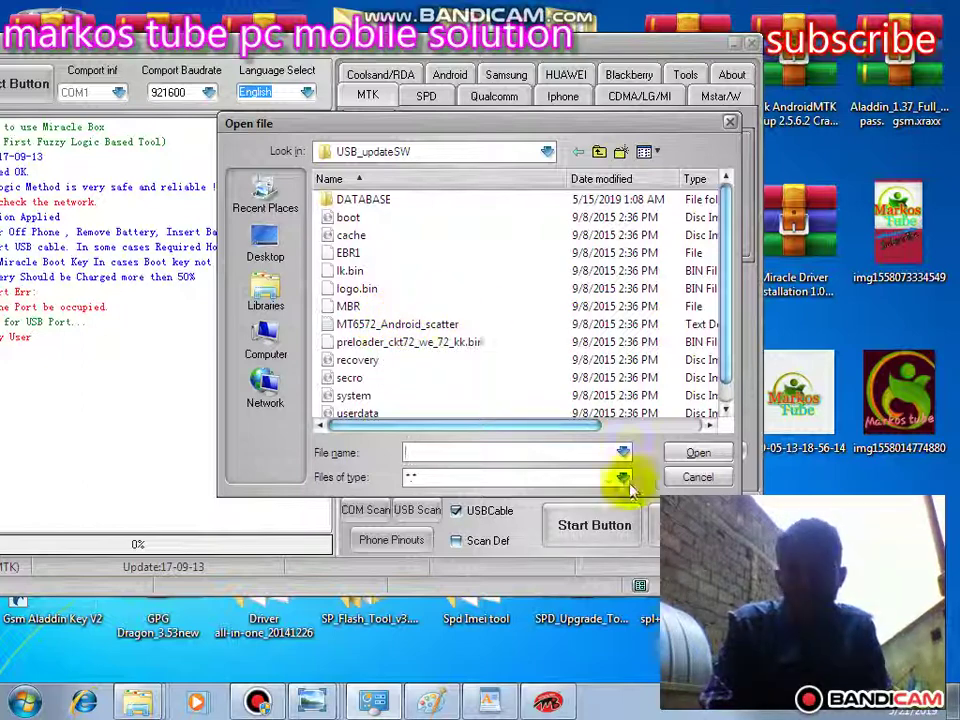
{"action": "left_click", "coordinate": [422, 322]}
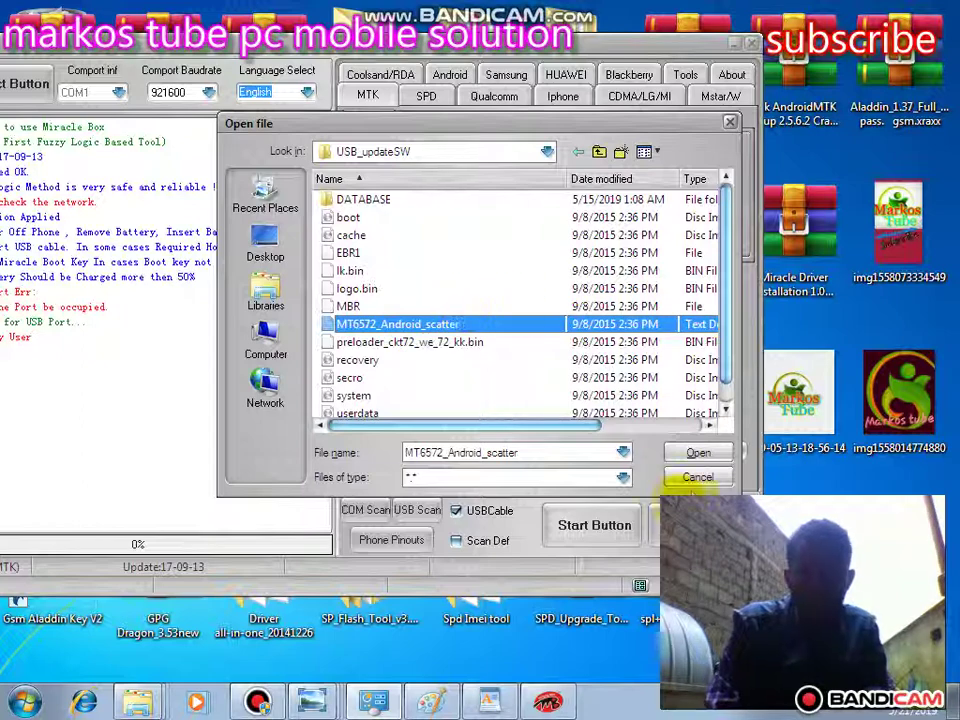
{"action": "left_click", "coordinate": [265, 240]}
{"action": "left_click", "coordinate": [270, 290]}
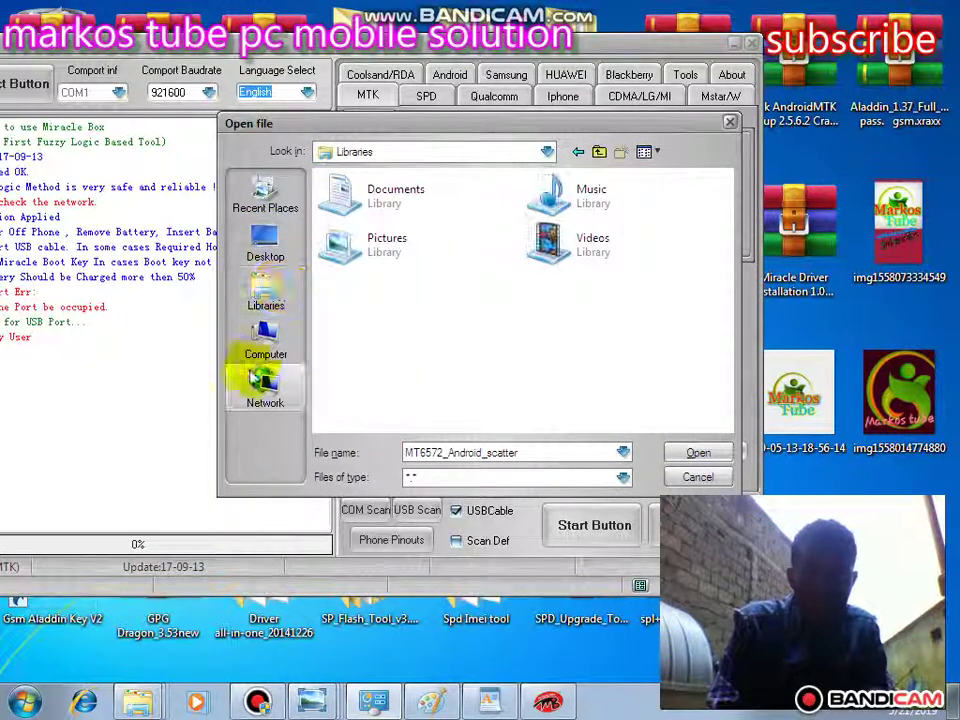
{"action": "left_click", "coordinate": [265, 342]}
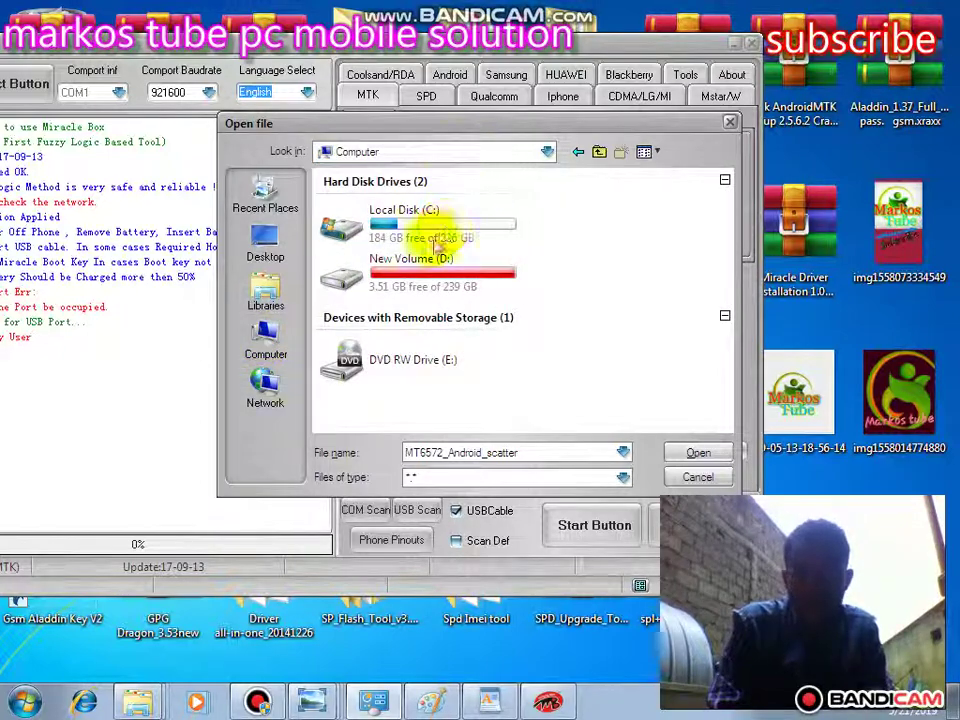
{"action": "double_click", "coordinate": [418, 275]}
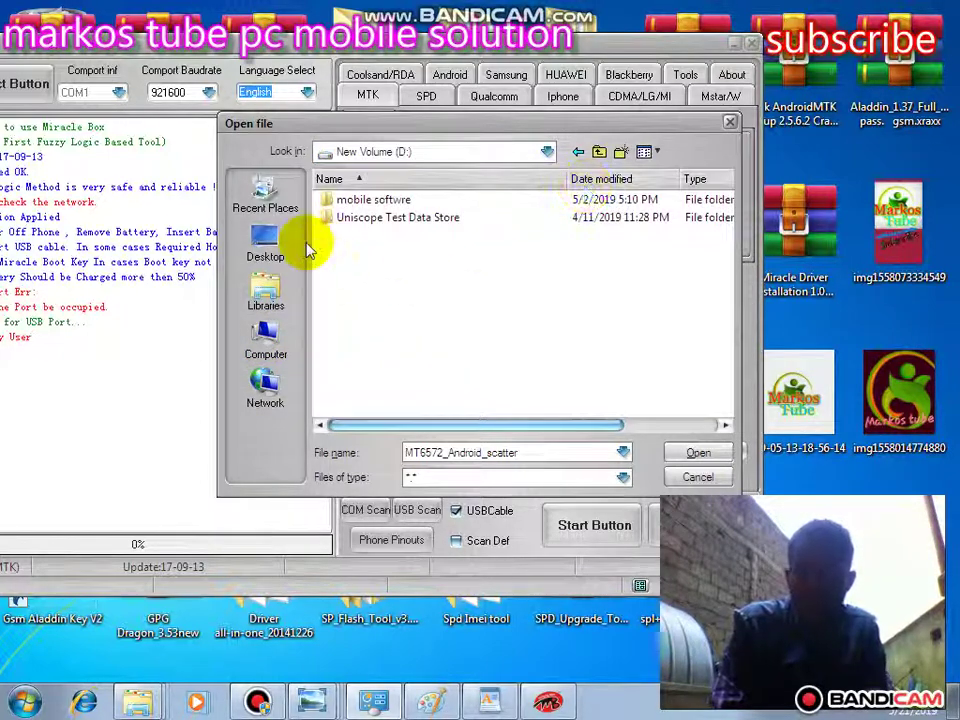
{"action": "left_click", "coordinate": [264, 246]}
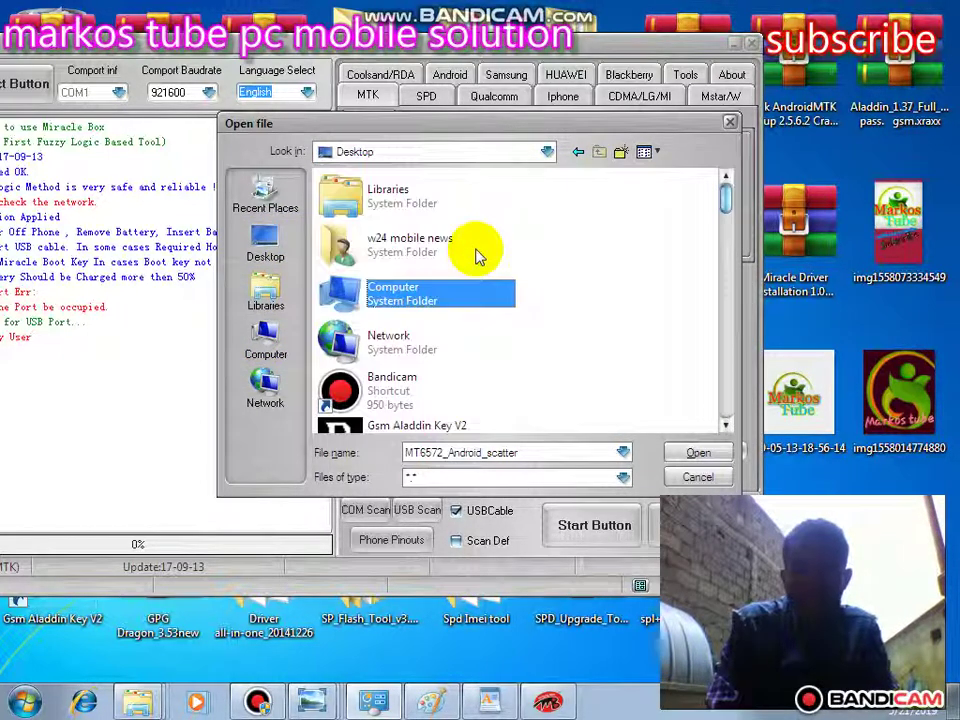
{"action": "left_click", "coordinate": [727, 197]}
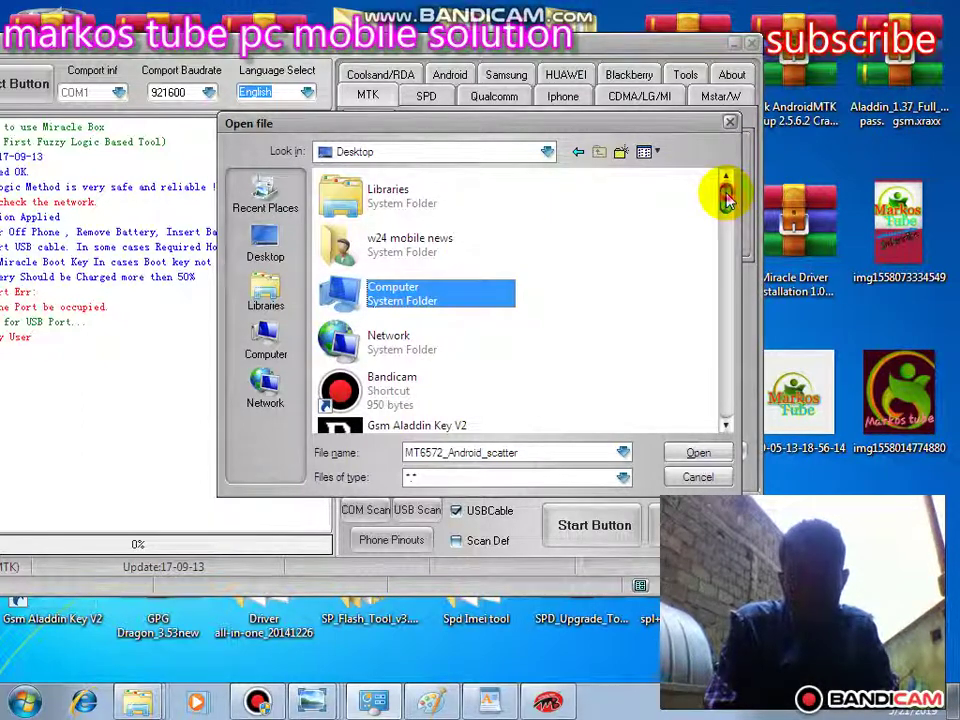
{"action": "left_click_drag", "start_coordinate": [727, 197], "coordinate": [724, 285]}
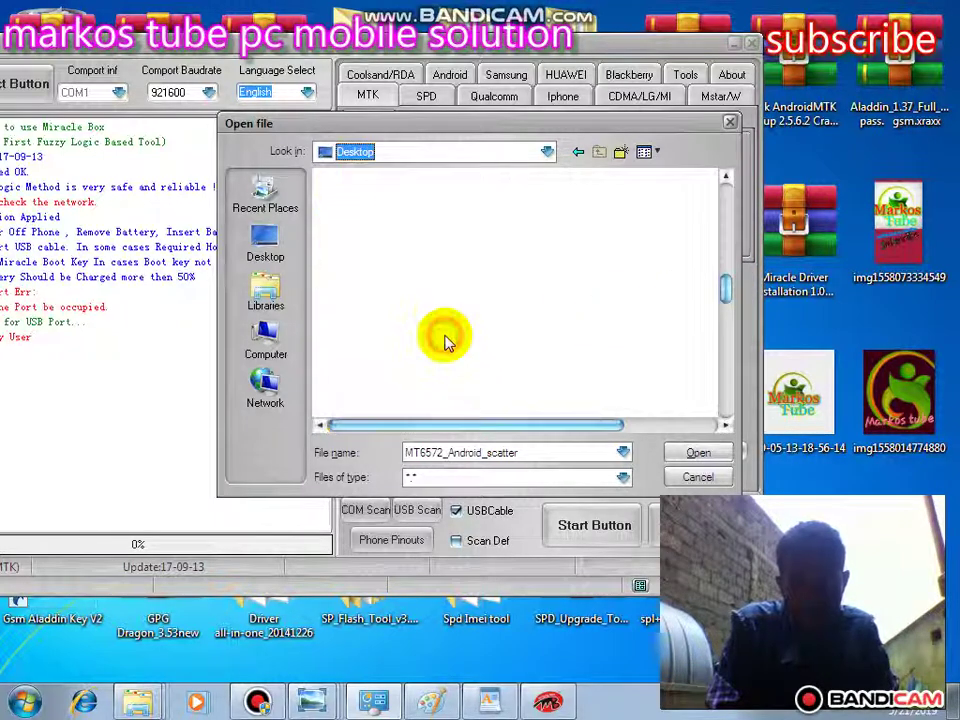
- Go to Desktop > Y520 > Software > Y520-U22V100R001C328B112 > USB_updateSW and select MT6572_Android_scatter
{"action": "left_click", "coordinate": [404, 202]}
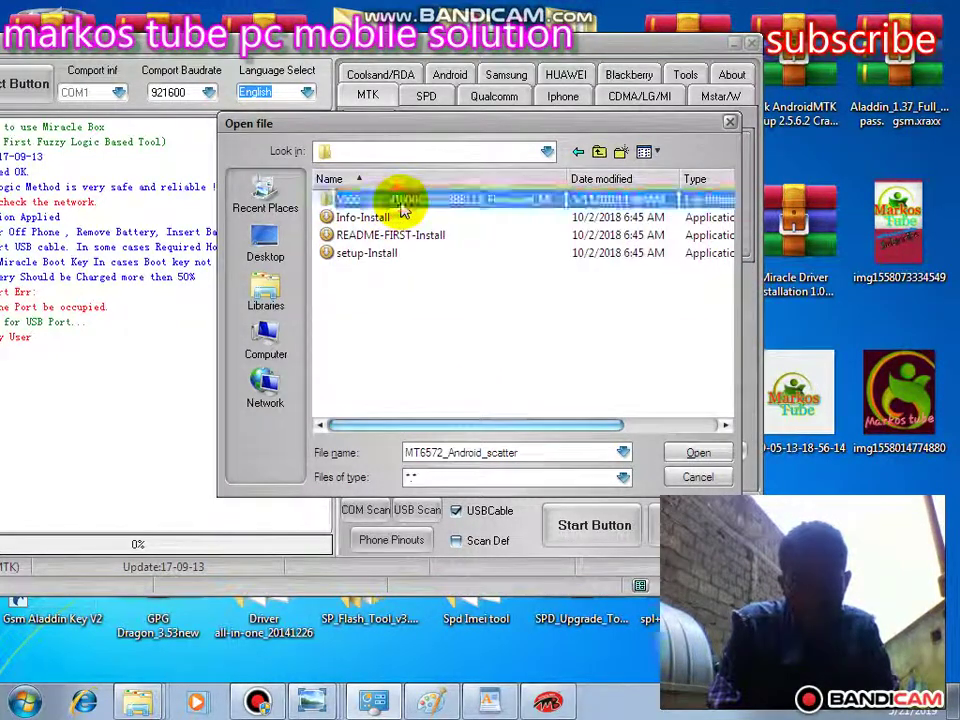
{"action": "double_click", "coordinate": [404, 202]}
{"action": "double_click", "coordinate": [399, 200]}
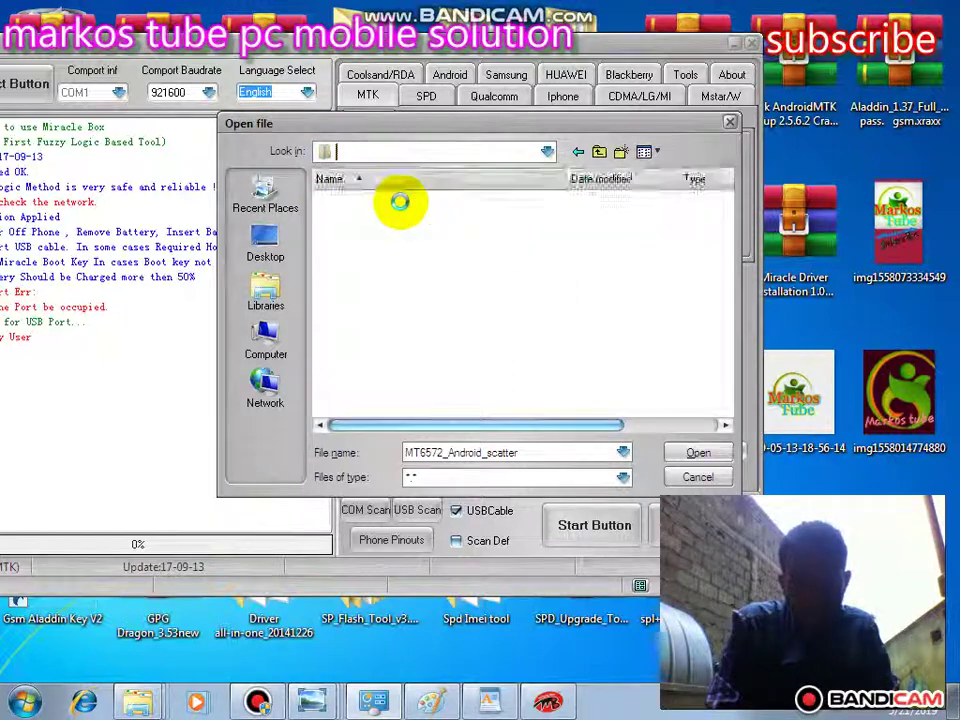
{"action": "double_click", "coordinate": [399, 200]}
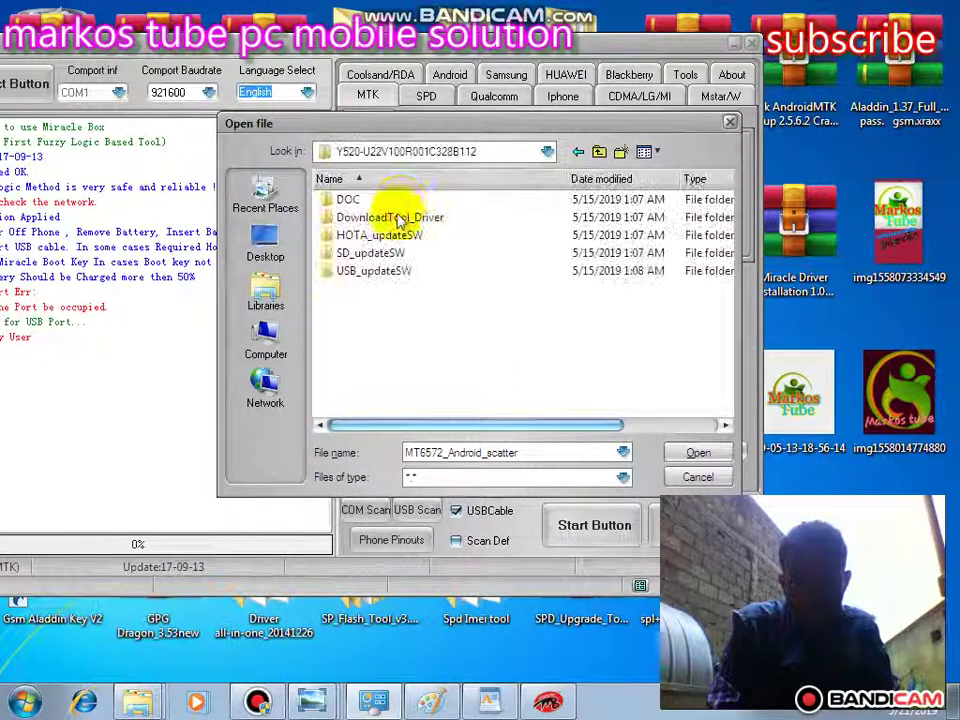
{"action": "double_click", "coordinate": [373, 272]}
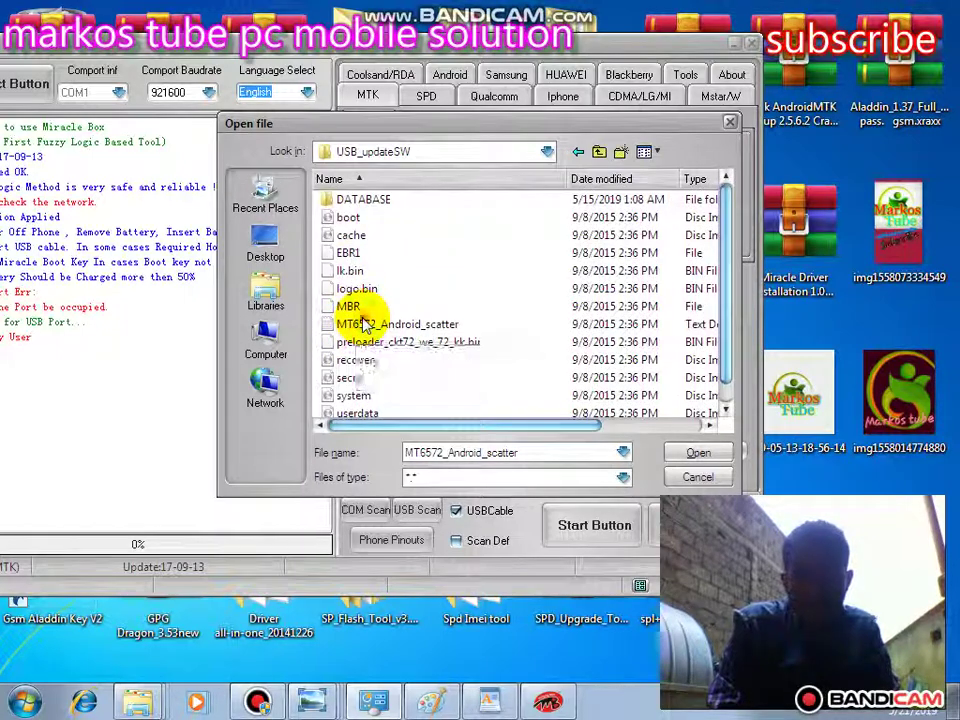
{"action": "left_click", "coordinate": [366, 322]}
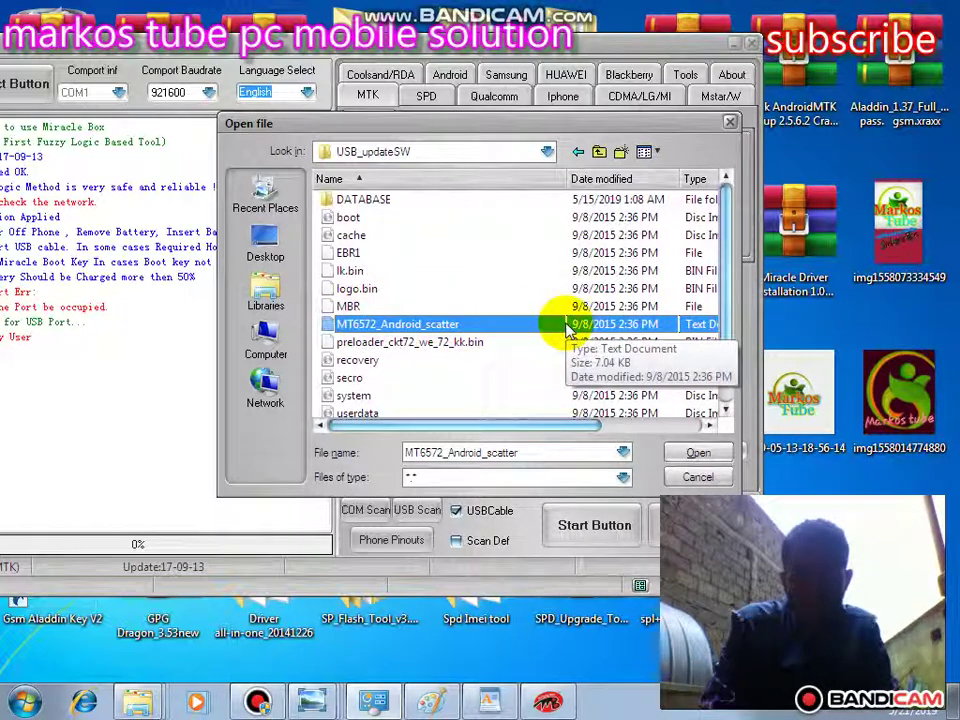
- Load the MT6572_Android_scatter file and start writing the Y520-U22 firmware
{"action": "left_click", "coordinate": [696, 455]}
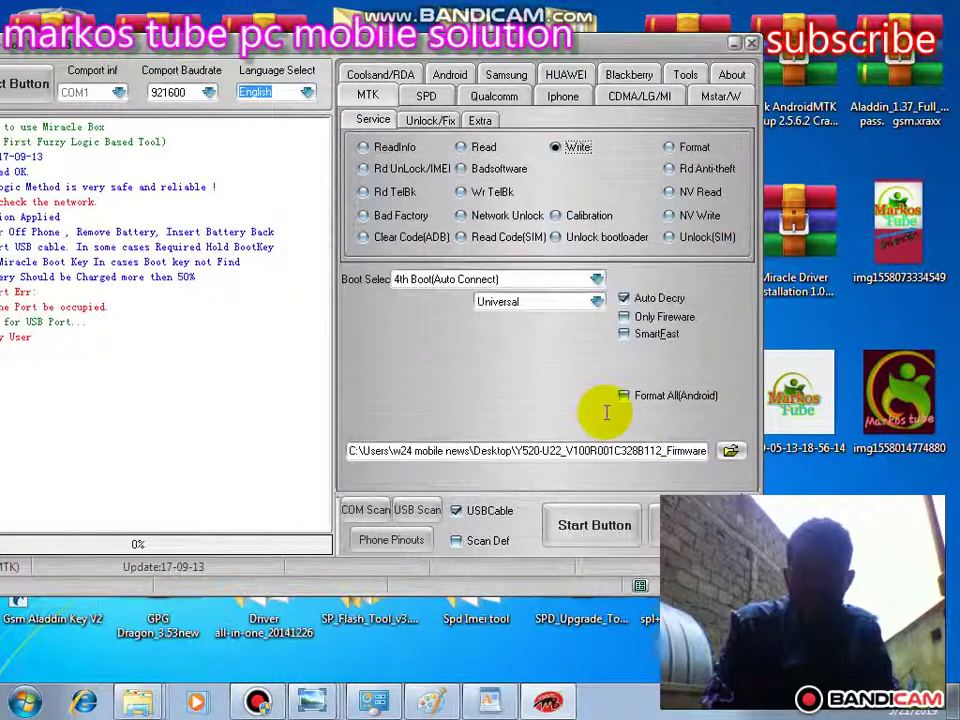
{"action": "left_click", "coordinate": [590, 525]}
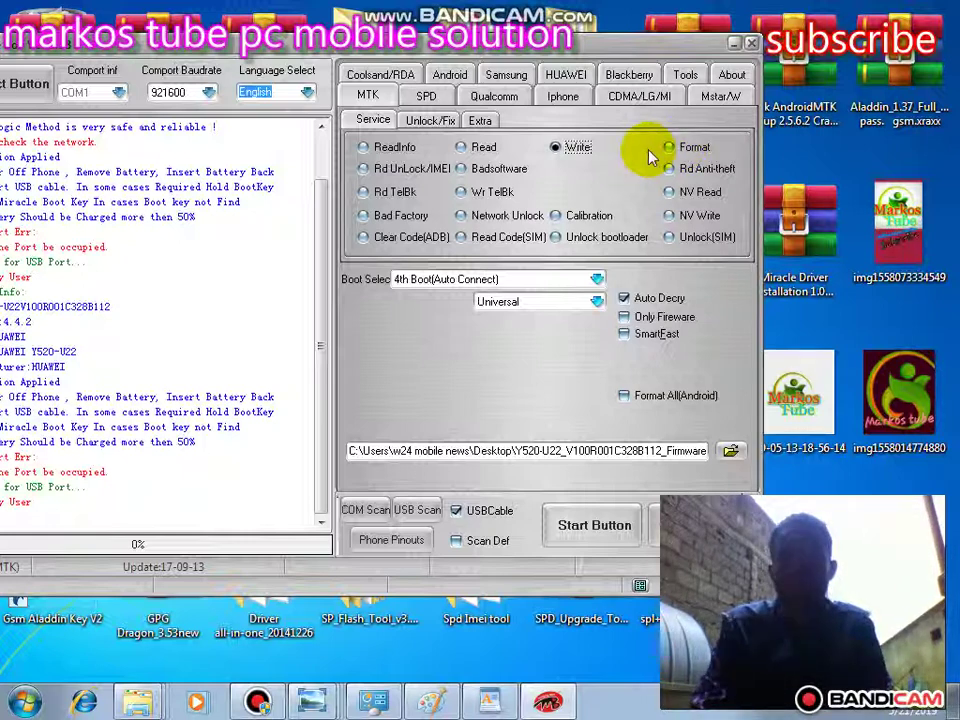
- Start a Format run, declining the flash backup, then stop it while waiting for USB
{"action": "left_click", "coordinate": [670, 147]}
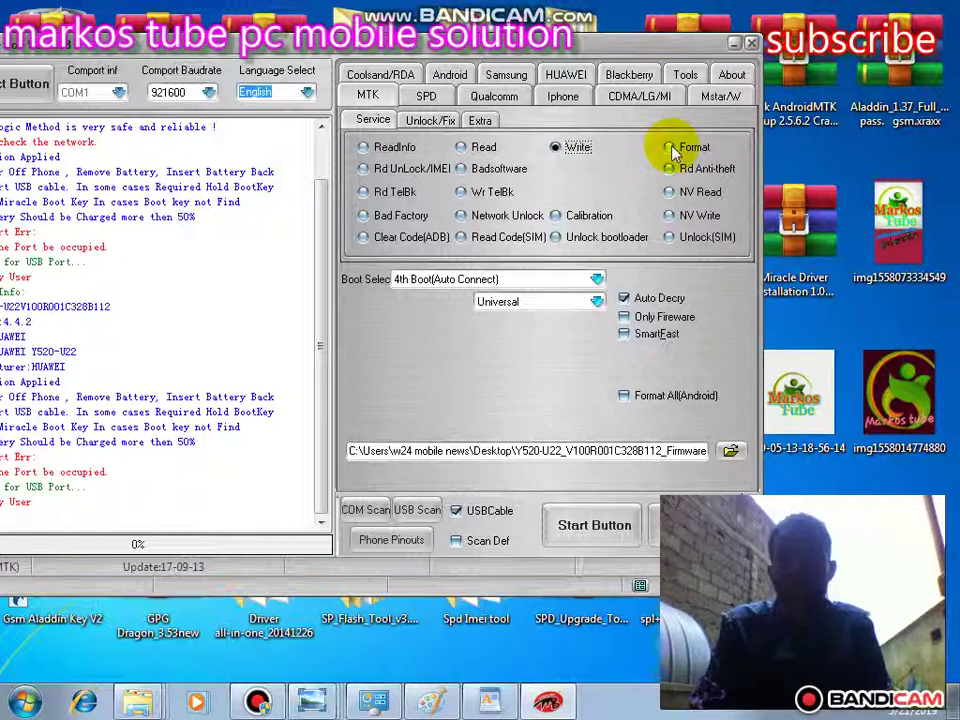
{"action": "left_click", "coordinate": [571, 532]}
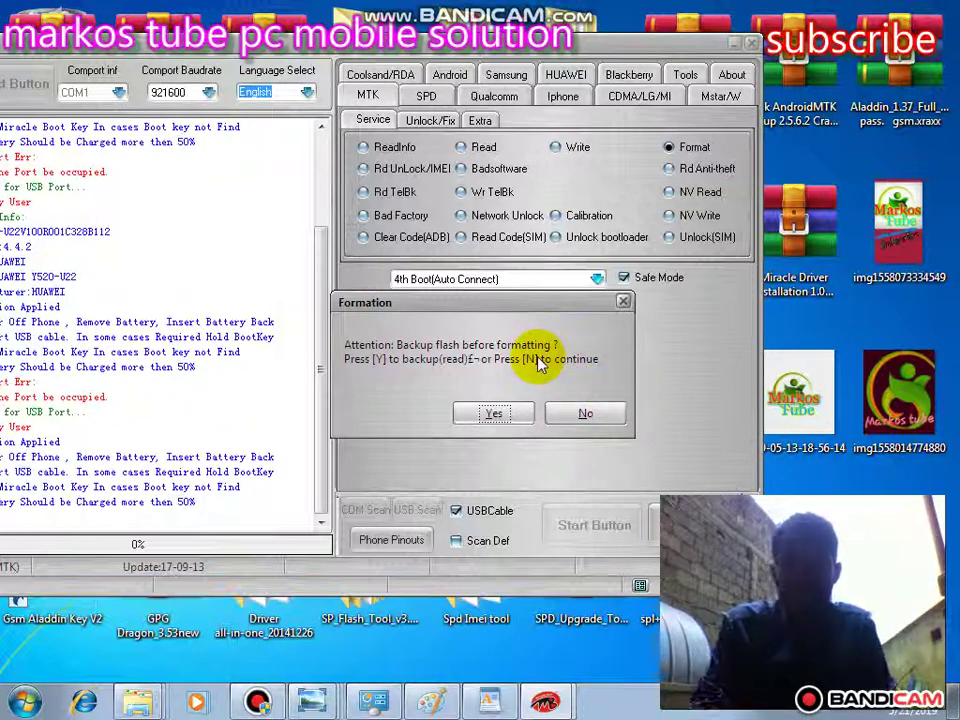
{"action": "left_click", "coordinate": [578, 416]}
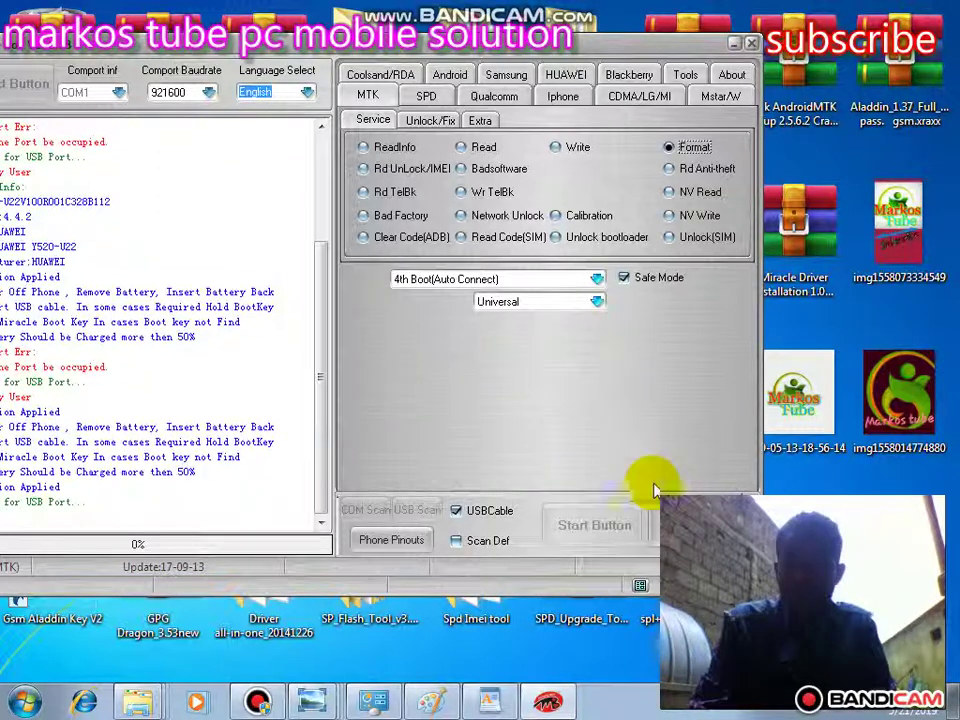
{"action": "left_click", "coordinate": [645, 540]}
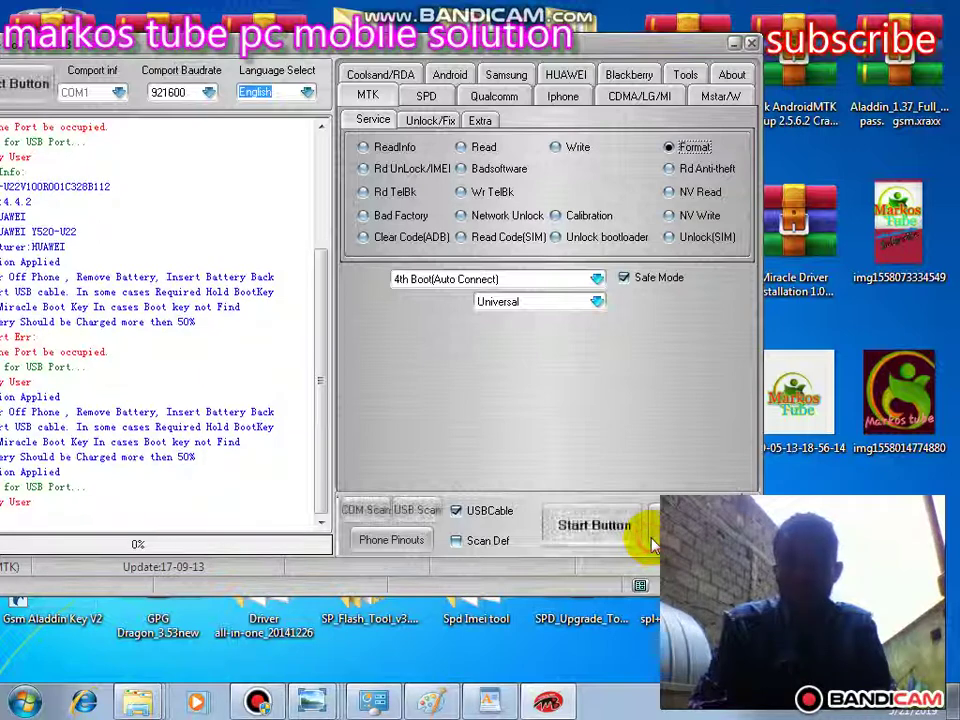
- Choose Rd Anti-theft as the MTK operation and start it
{"action": "left_click", "coordinate": [676, 171]}
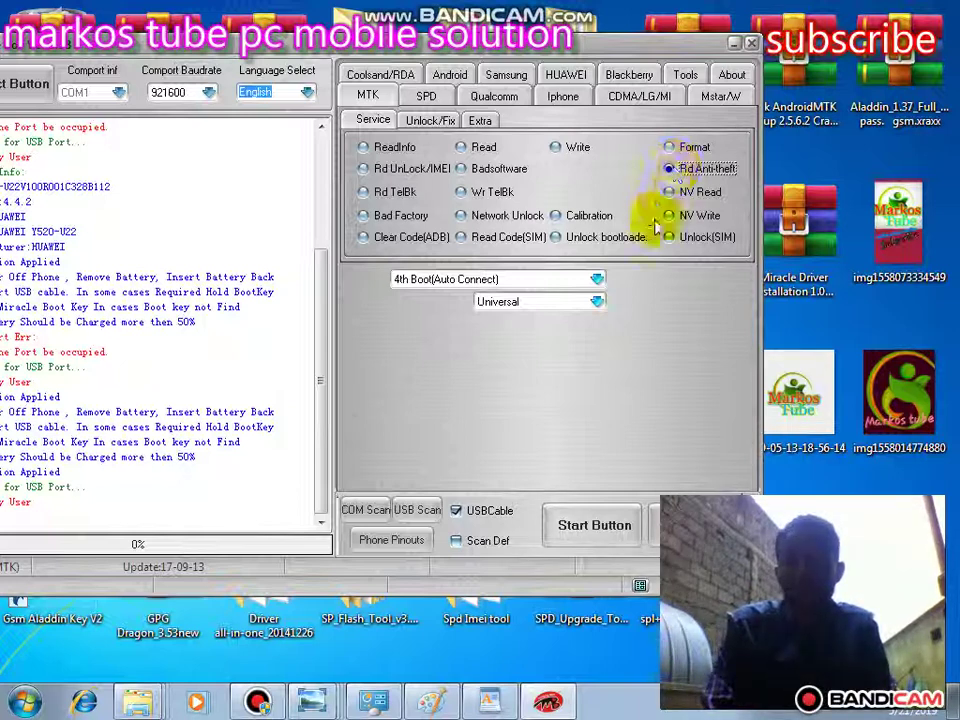
{"action": "left_click", "coordinate": [577, 526]}
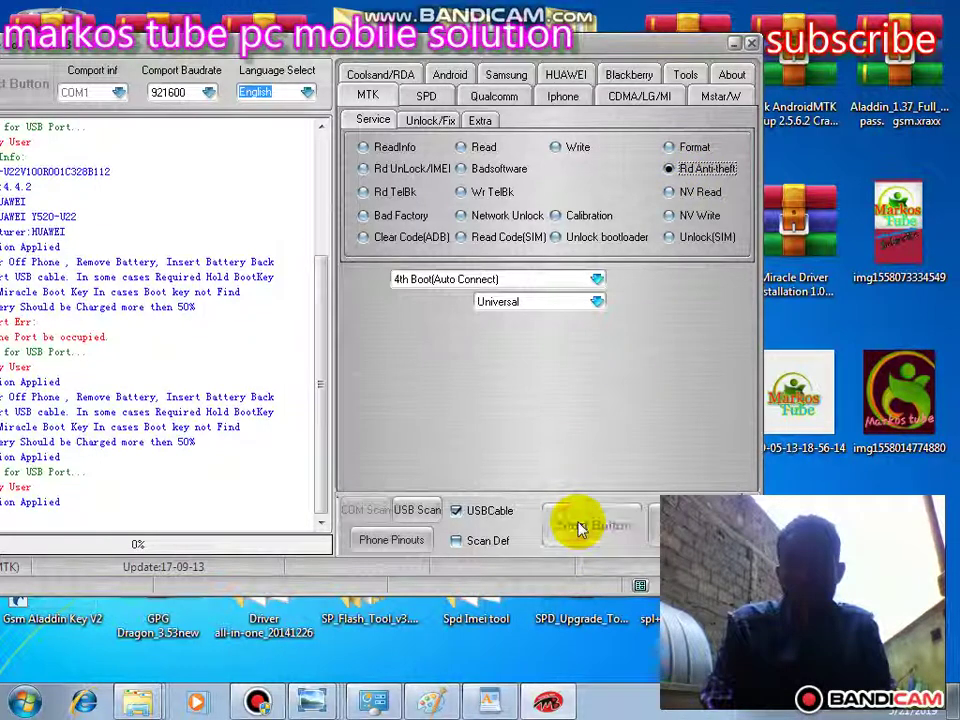
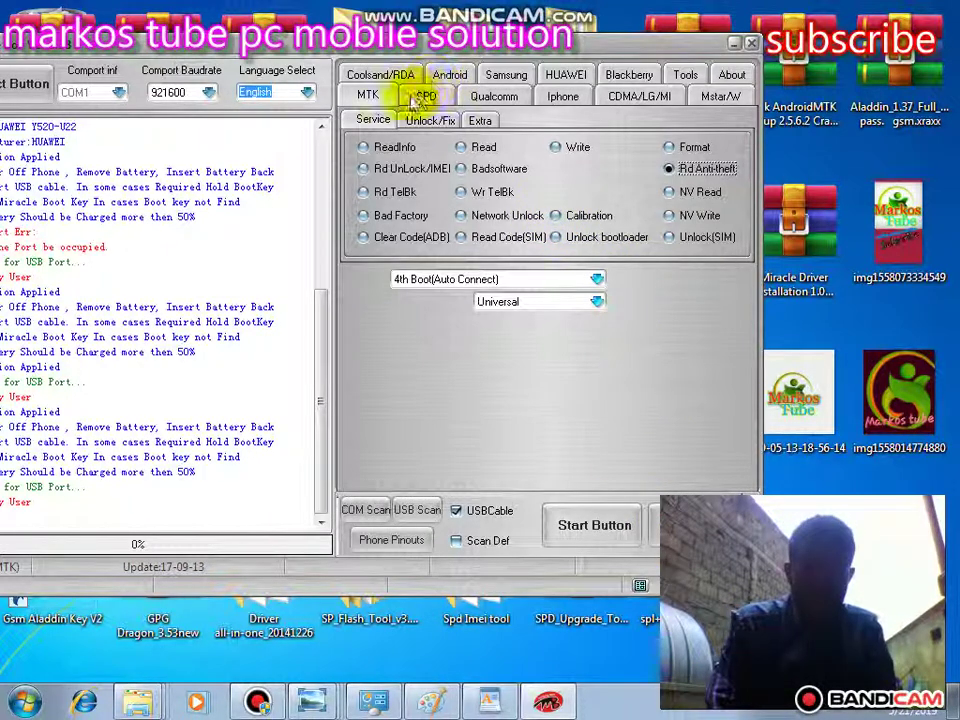
- Set the SPD chip type to SPD6600L/RT/WT6226/6531 and switch the operation to Write
{"action": "left_click", "coordinate": [426, 95]}
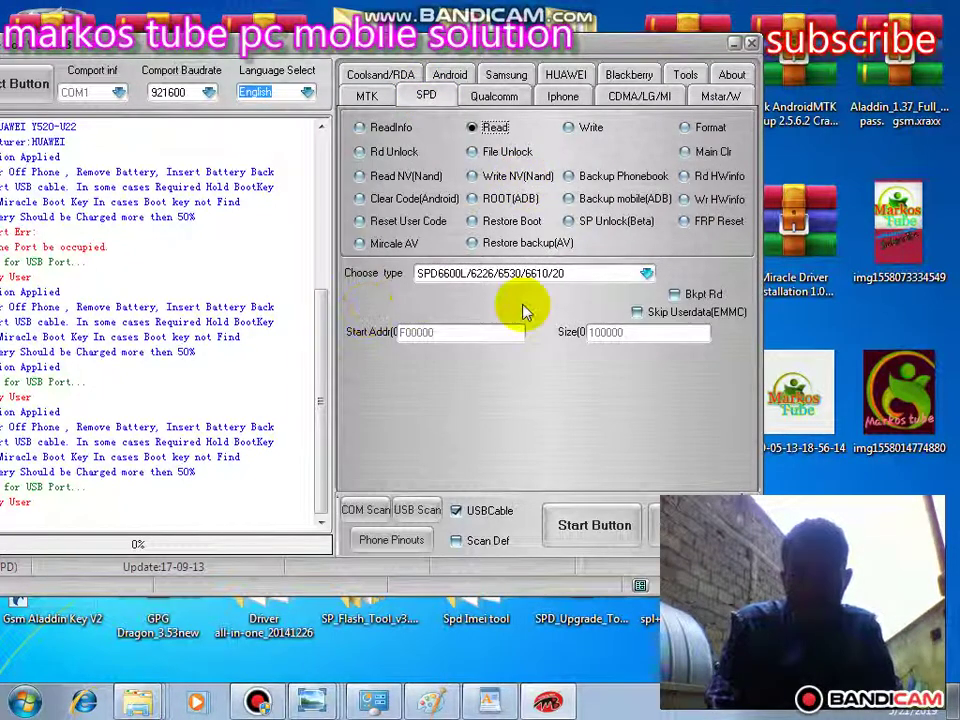
{"action": "left_click", "coordinate": [646, 273]}
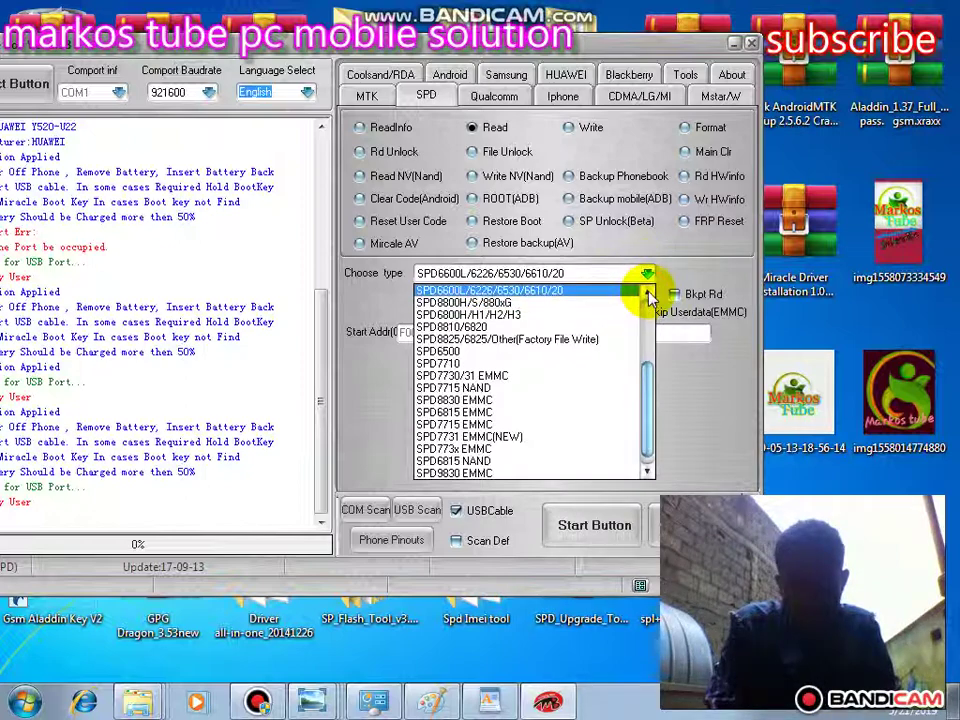
{"action": "scroll", "coordinate": [648, 292], "scroll_direction": "up", "scroll_amount": 1}
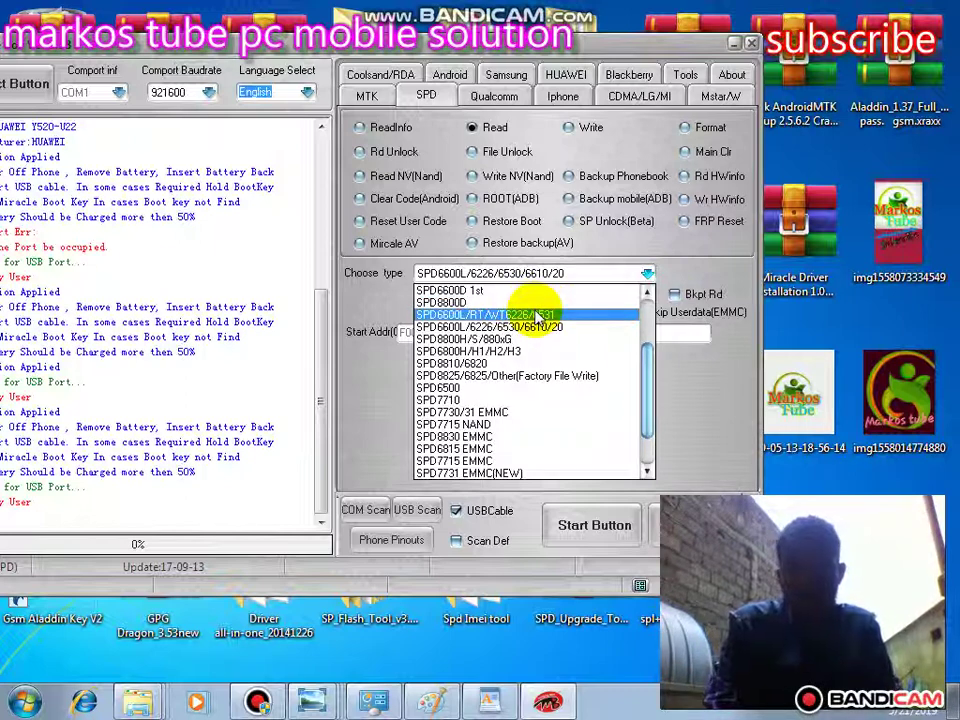
{"action": "left_click", "coordinate": [537, 316]}
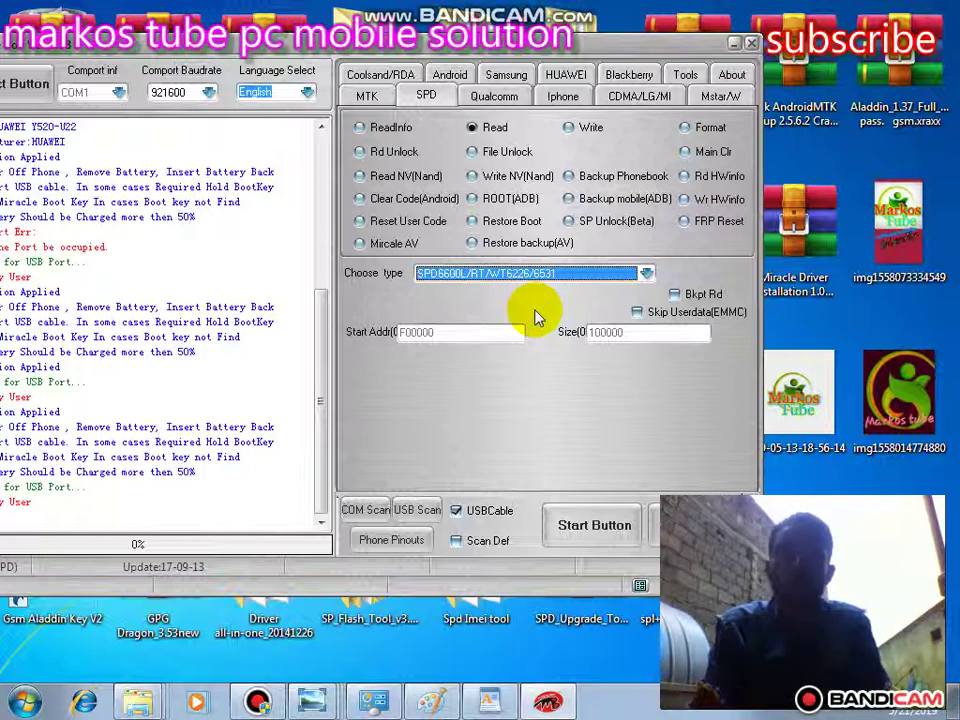
{"action": "left_click", "coordinate": [580, 130]}
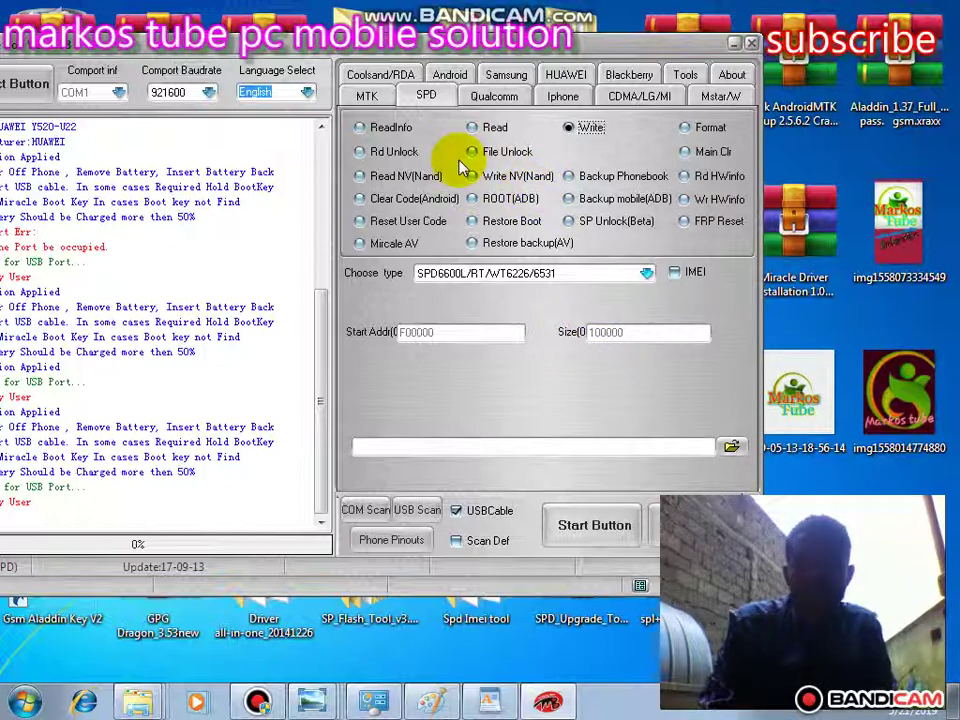
- Show the MTK Unlock/Fix options, including Reset Code, ROOT and Read Pattern
{"action": "left_click", "coordinate": [366, 97]}
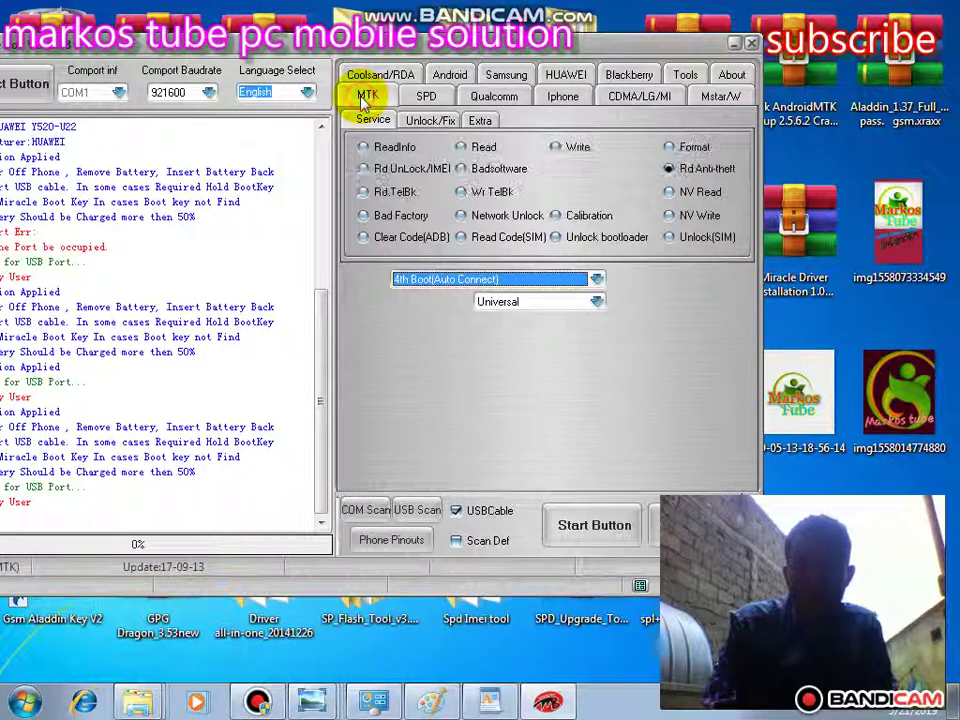
{"action": "left_click", "coordinate": [436, 124]}
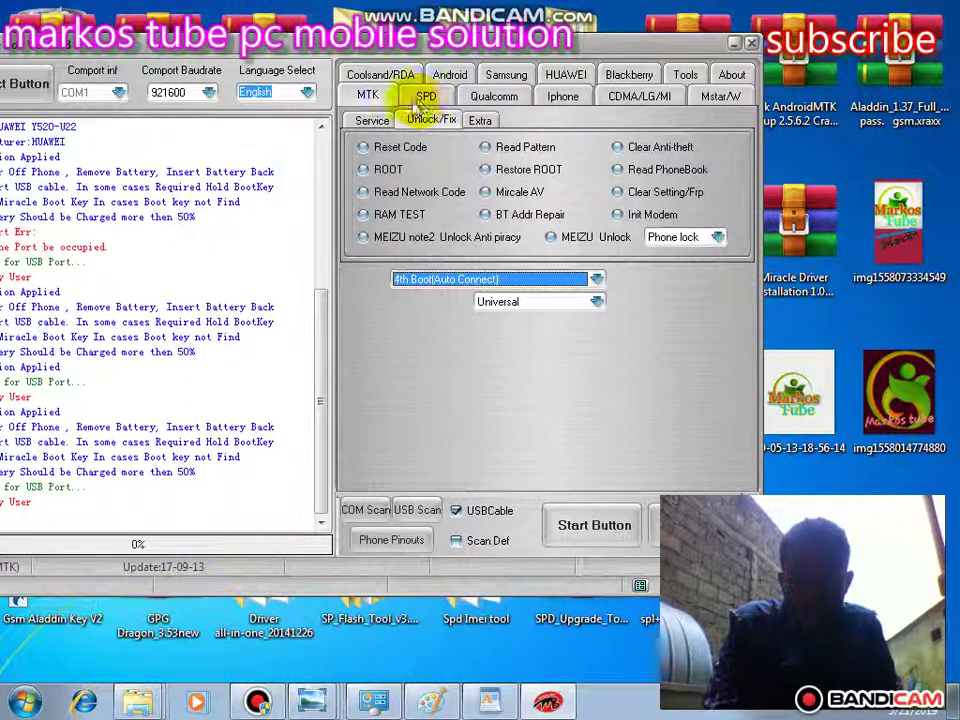
{"action": "left_click", "coordinate": [430, 120]}
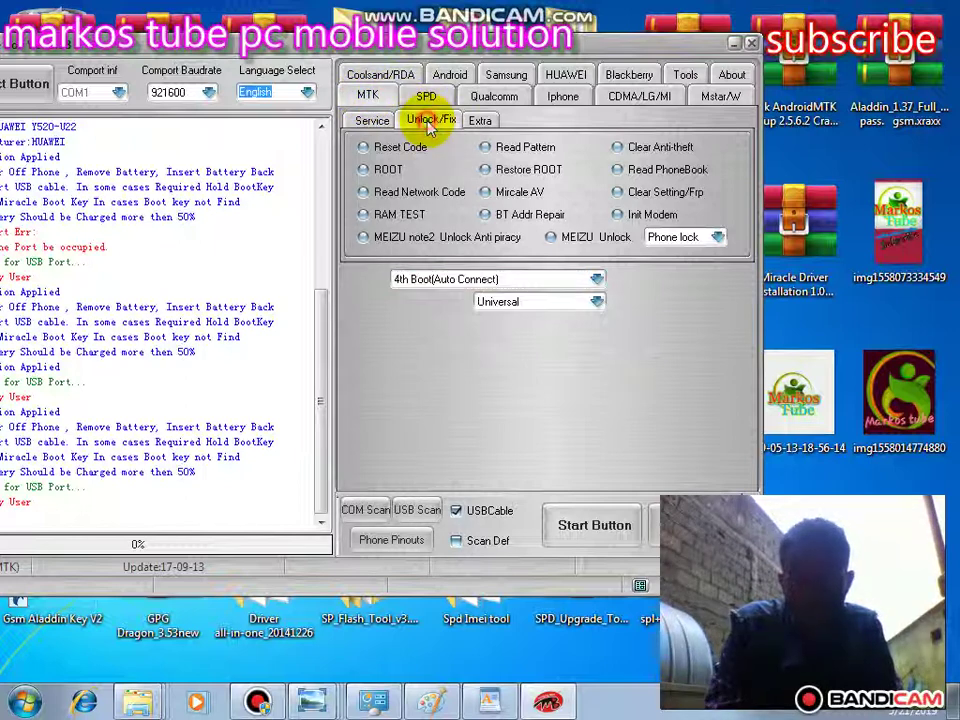
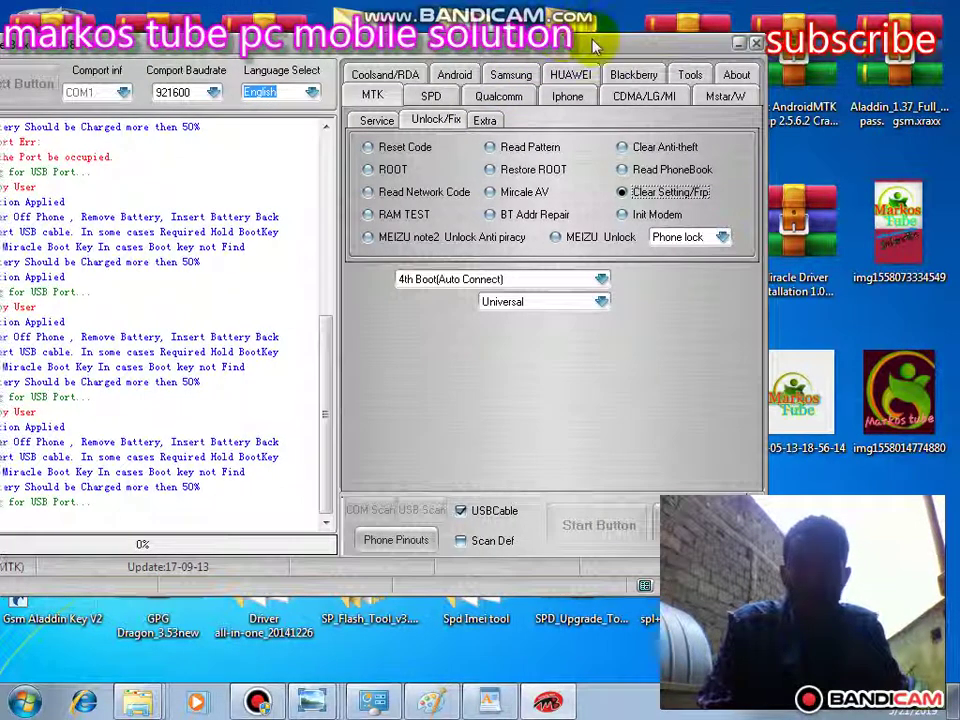
- Shift the Miracle Box window right and bring it back in front of the screen recorder
{"action": "left_click_drag", "start_coordinate": [450, 40], "coordinate": [504, 43]}
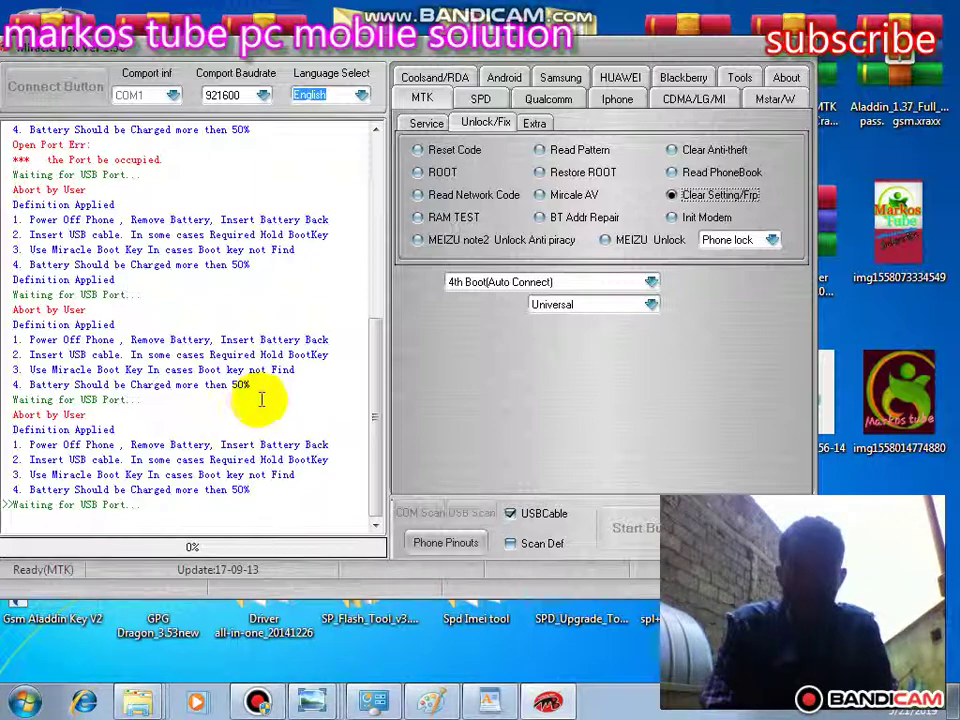
{"action": "left_click", "coordinate": [257, 703]}
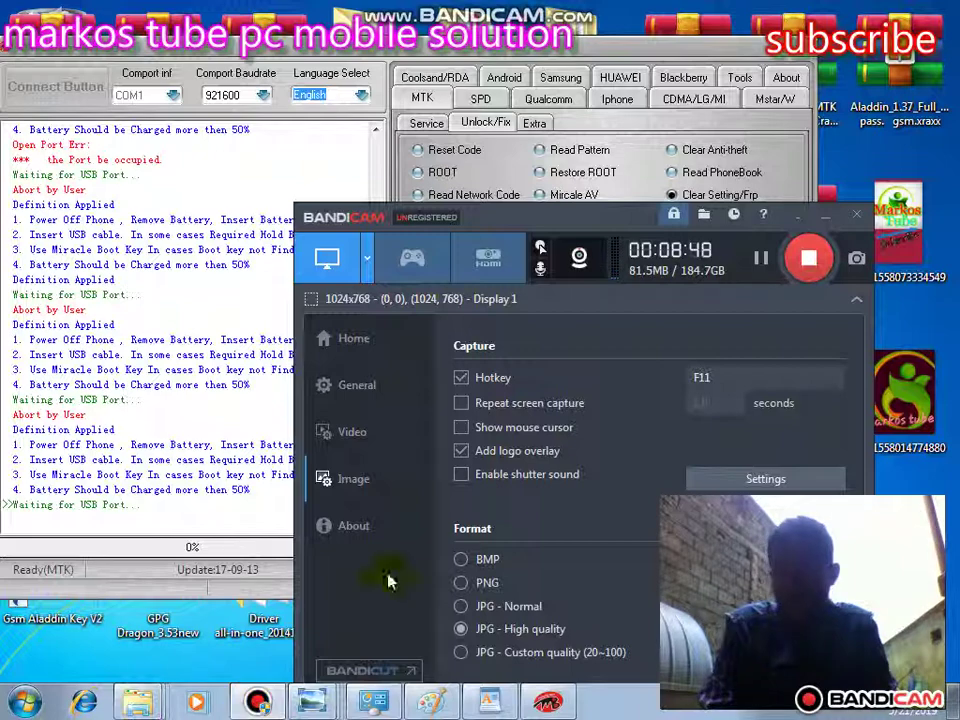
{"action": "left_click", "coordinate": [825, 217]}
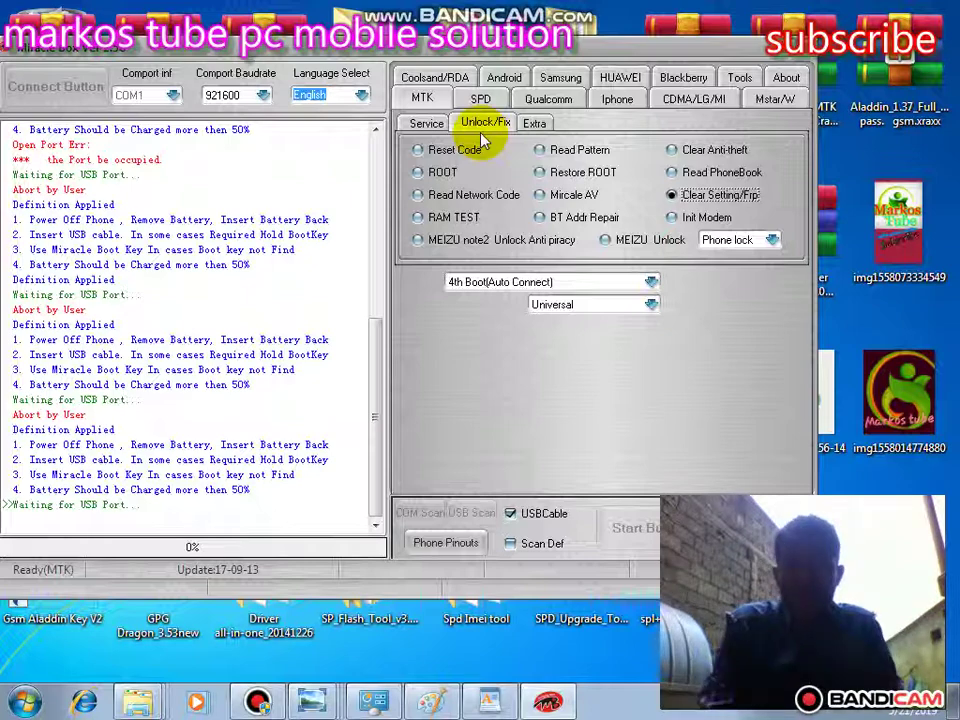
- Choose IMEI (switched Off) repair under the MTK Service tab
{"action": "left_click", "coordinate": [427, 124]}
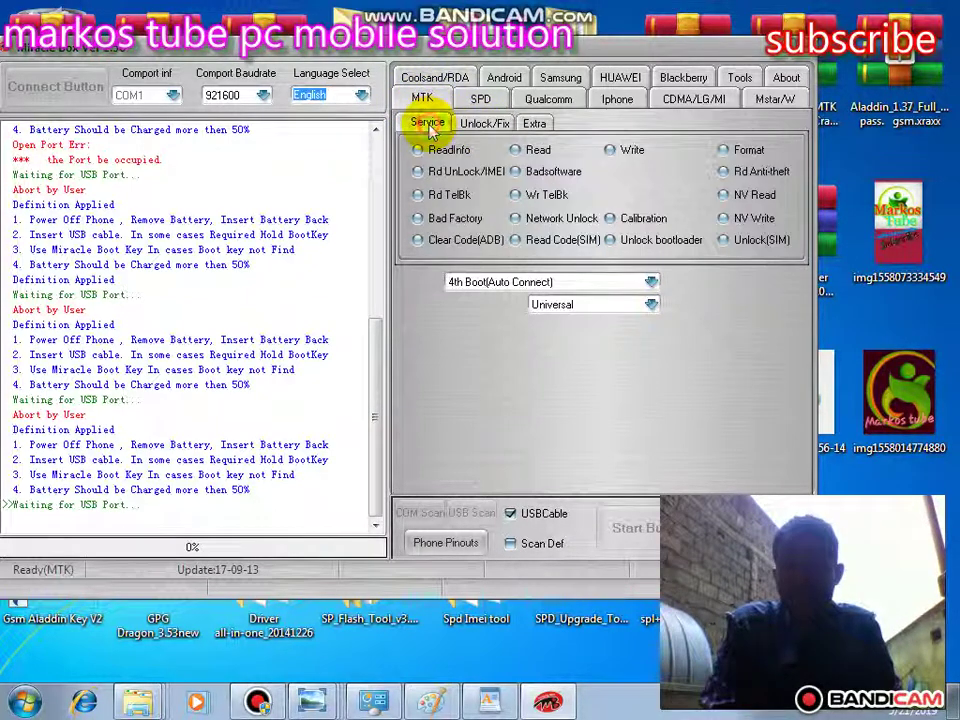
{"action": "left_click", "coordinate": [655, 148]}
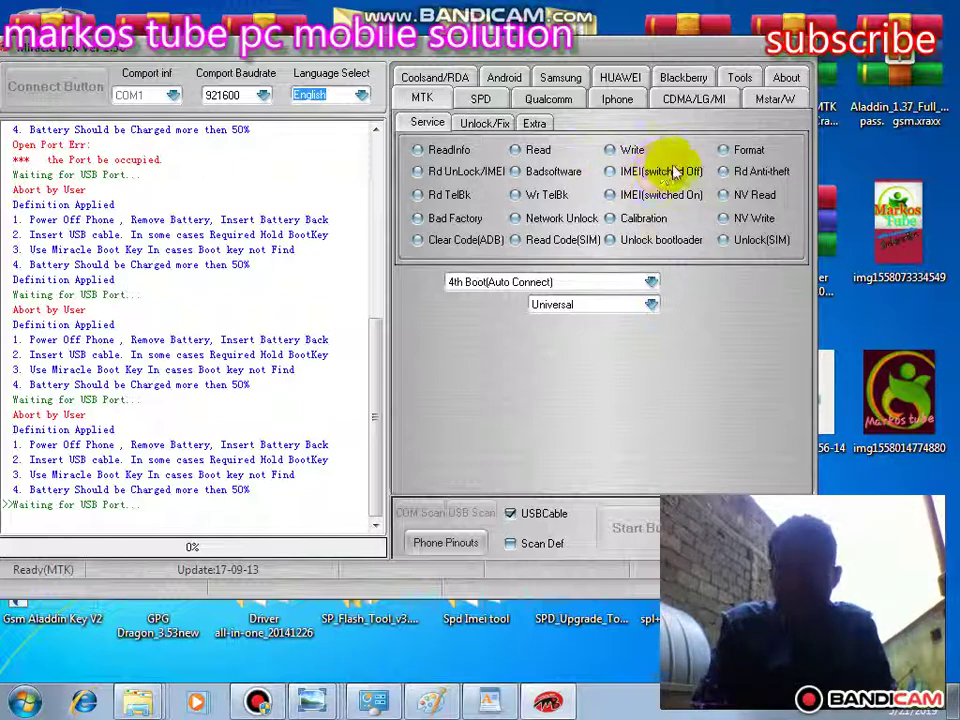
{"action": "left_click", "coordinate": [610, 174]}
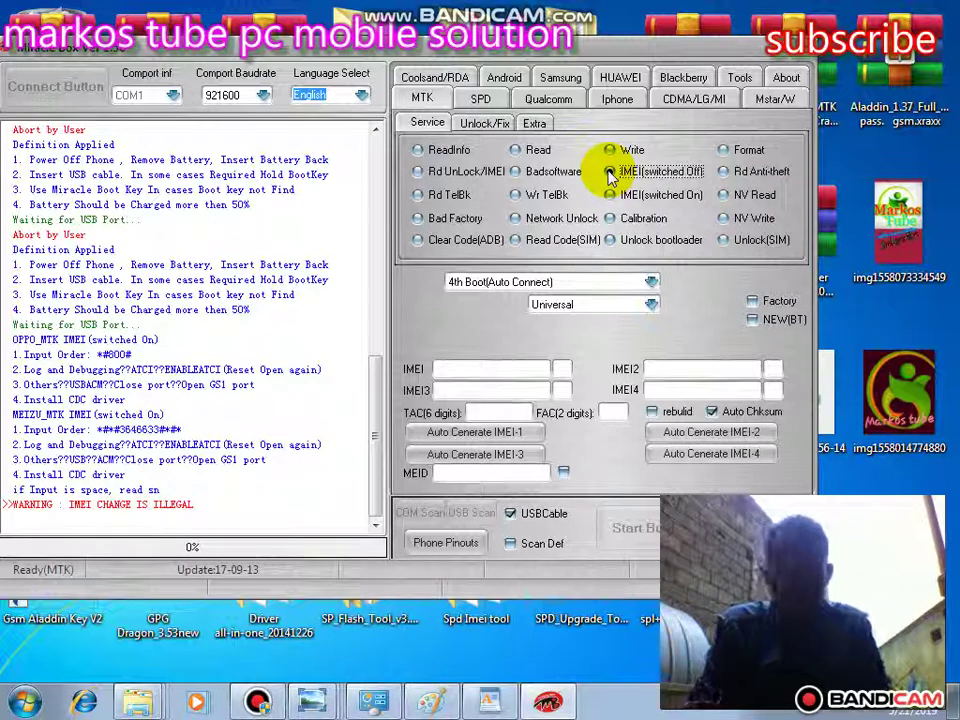
- Enter the two IMEI numbers into the IMEI 1 and IMEI 2 fields
{"action": "left_click", "coordinate": [610, 172]}
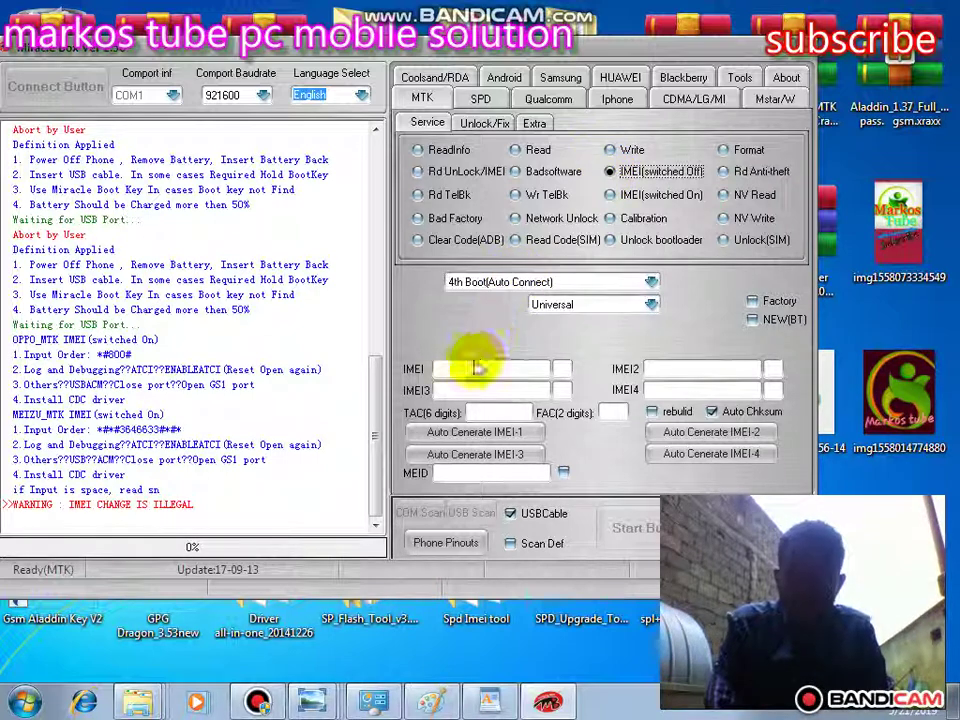
{"action": "left_click", "coordinate": [475, 368]}
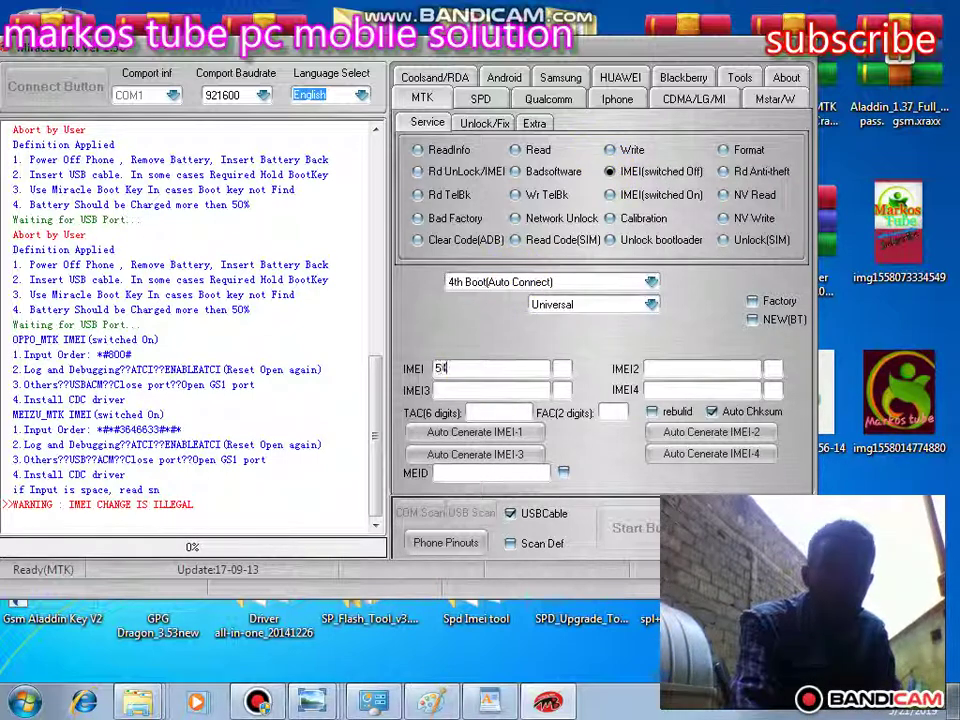
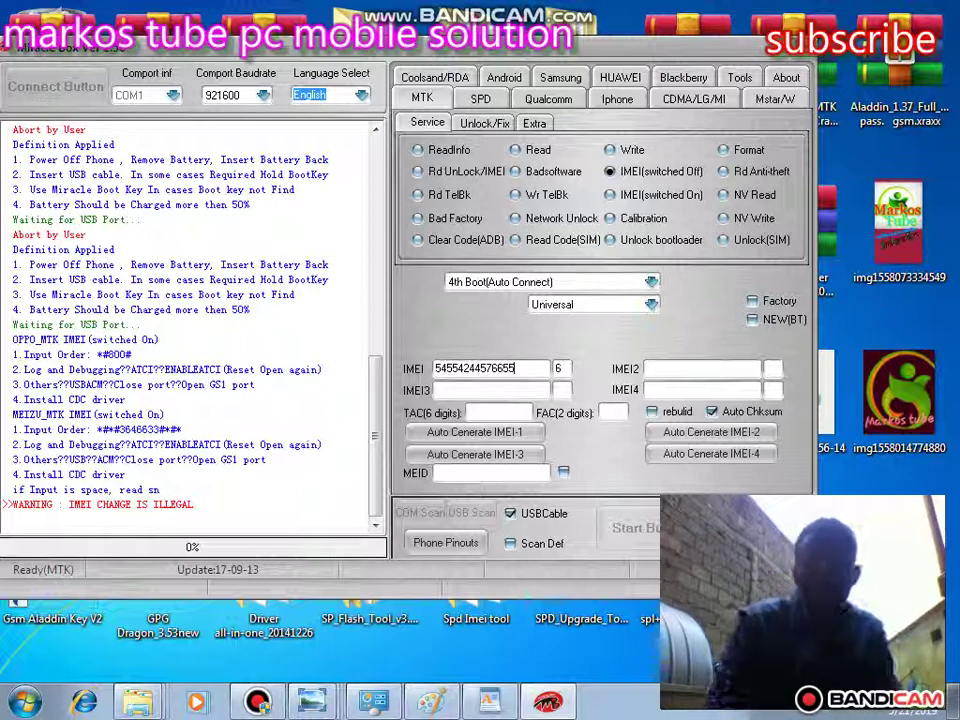
{"action": "left_click", "coordinate": [685, 368]}
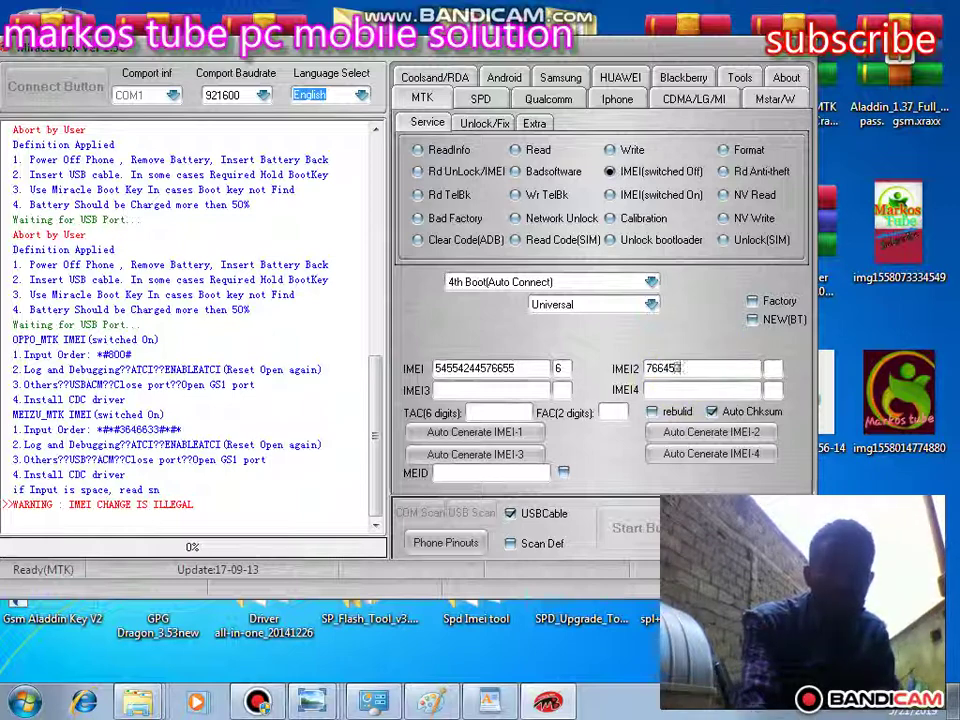
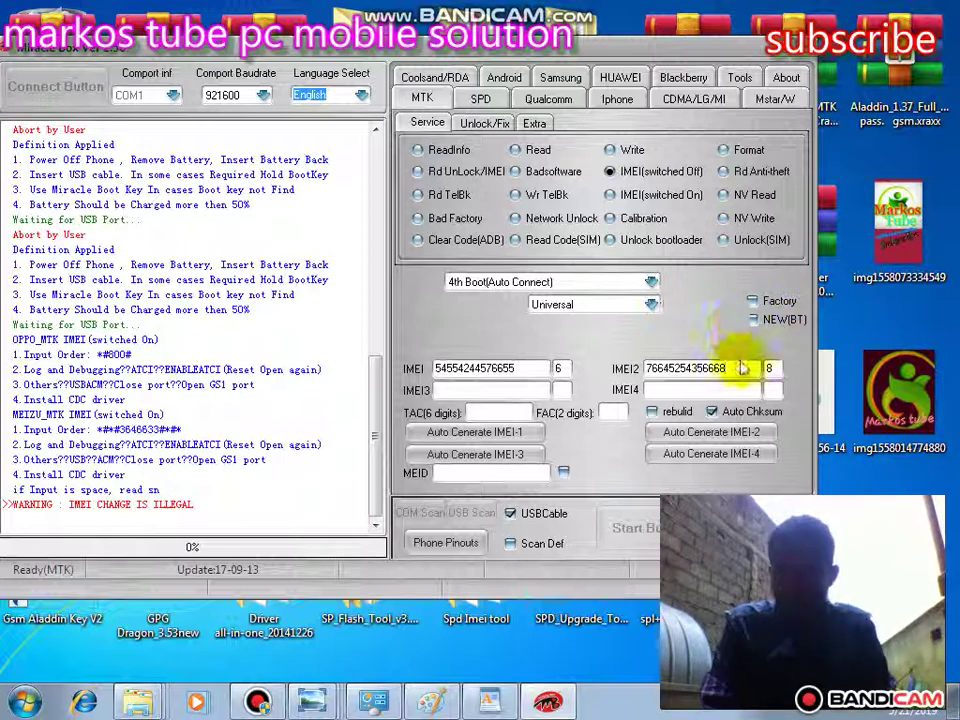
- Enable rebuild for the IMEI write, then stop the running operation
{"action": "left_click", "coordinate": [652, 413]}
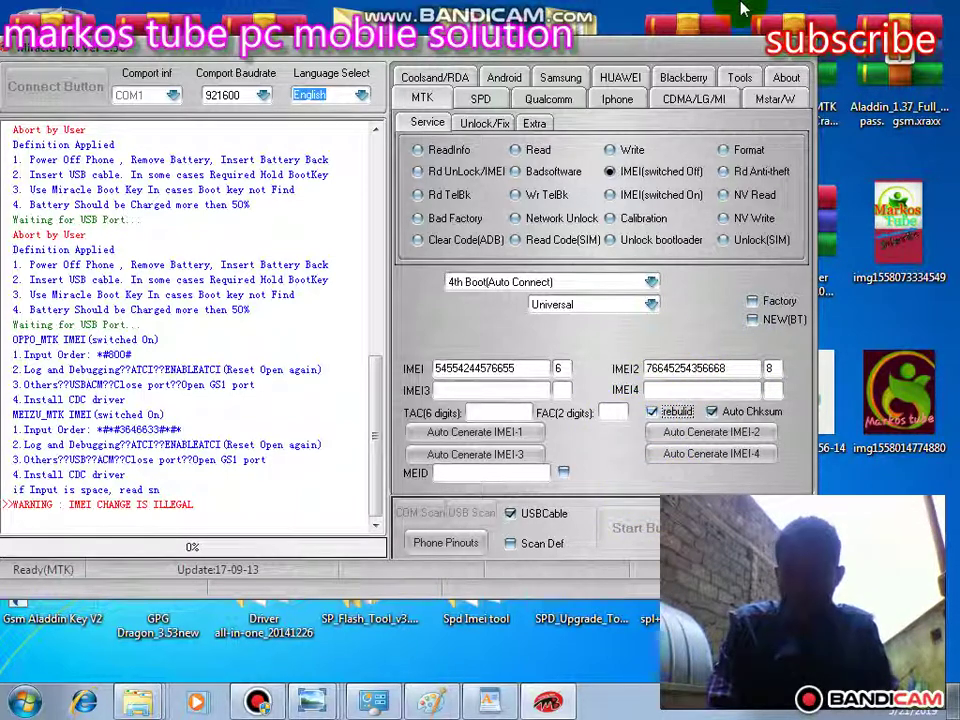
{"action": "left_click_drag", "start_coordinate": [745, 57], "coordinate": [666, 60]}
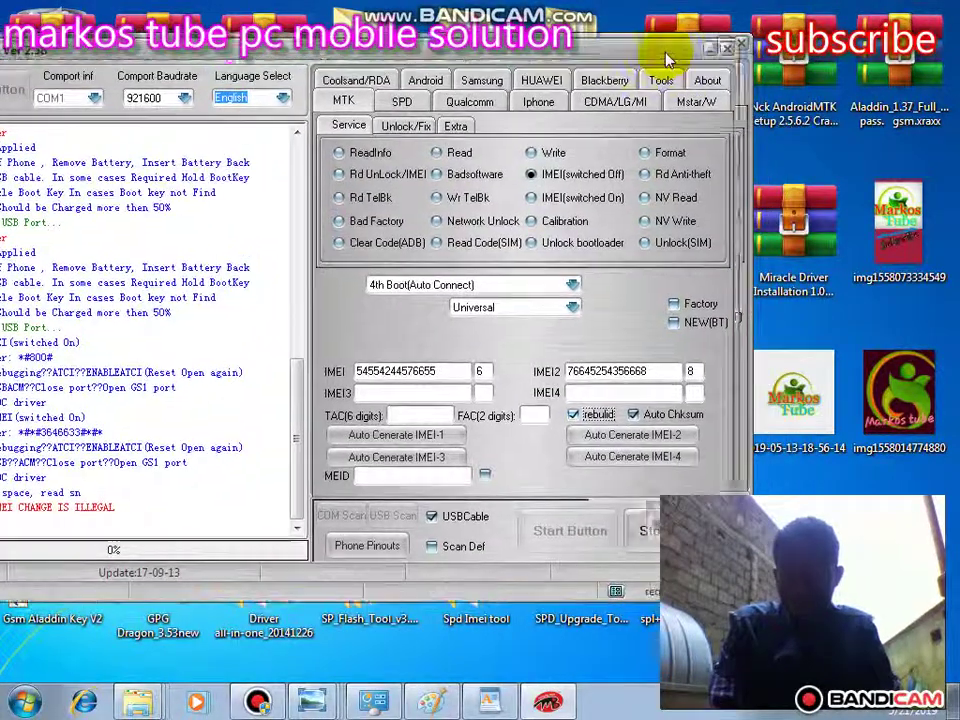
{"action": "left_click", "coordinate": [648, 532]}
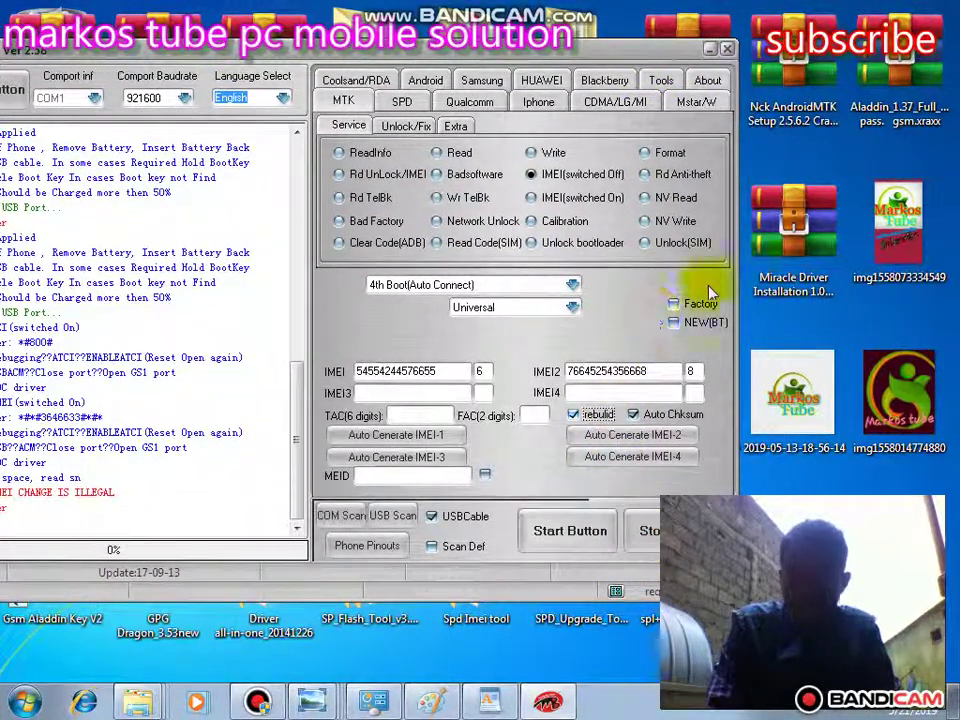